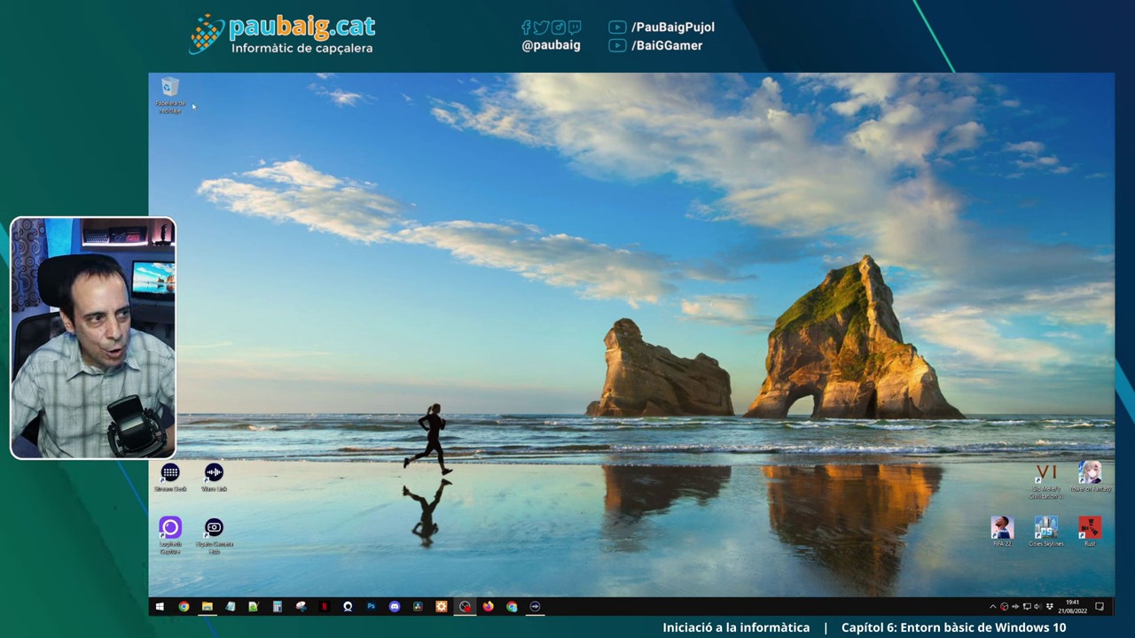
Browse the list of installed applications in the Start menu, return to its beginning and close it.
click(169, 91)
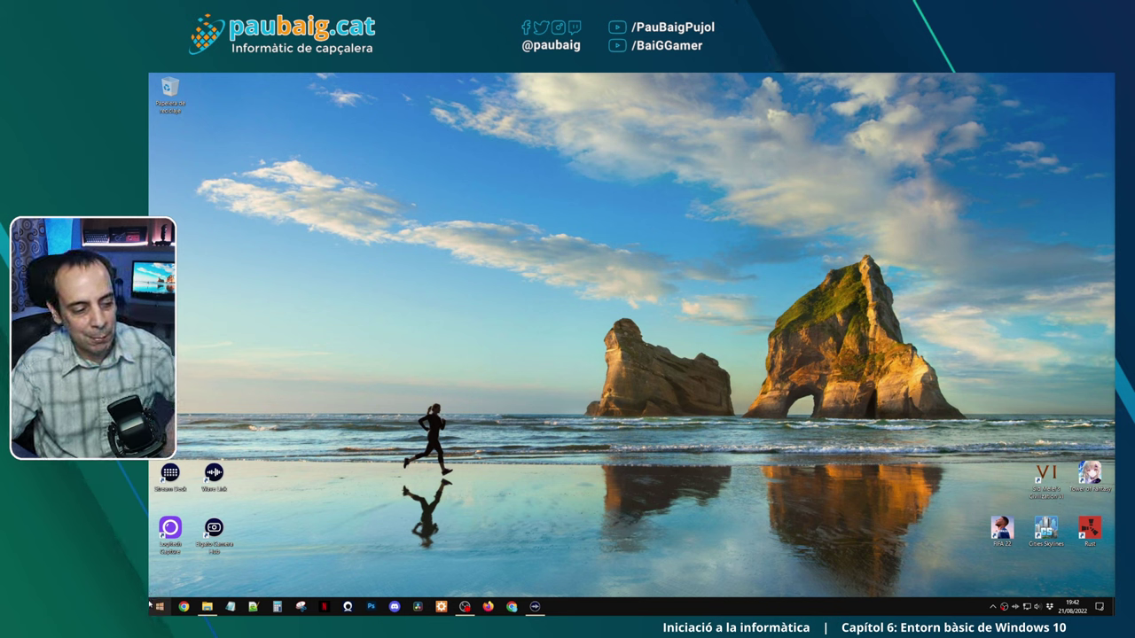
mouse_move(206, 607)
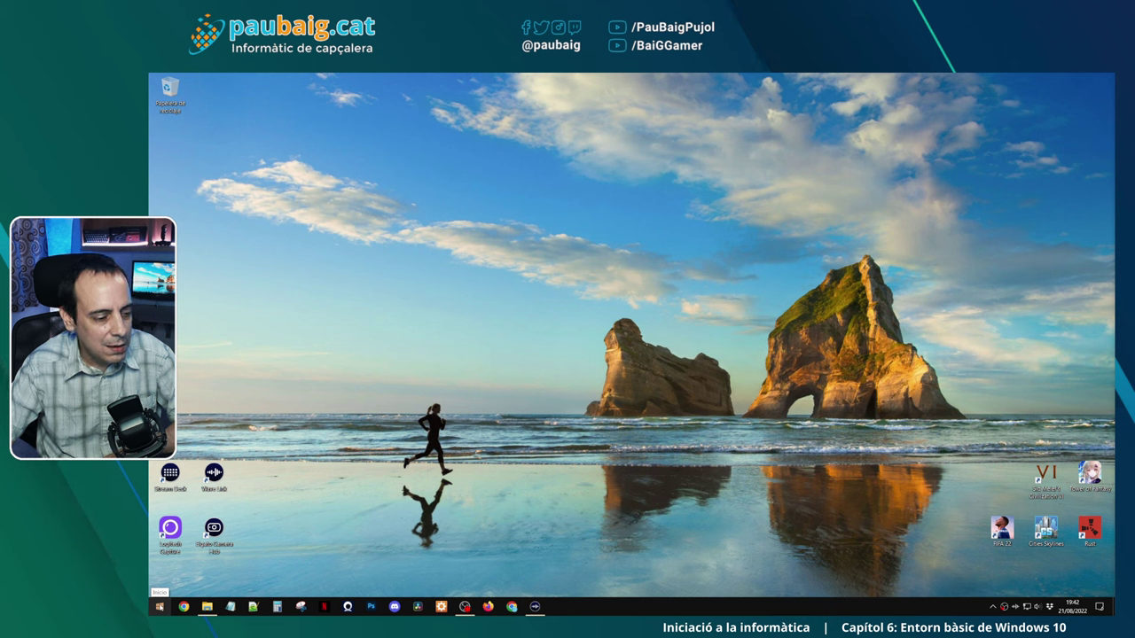
click(160, 607)
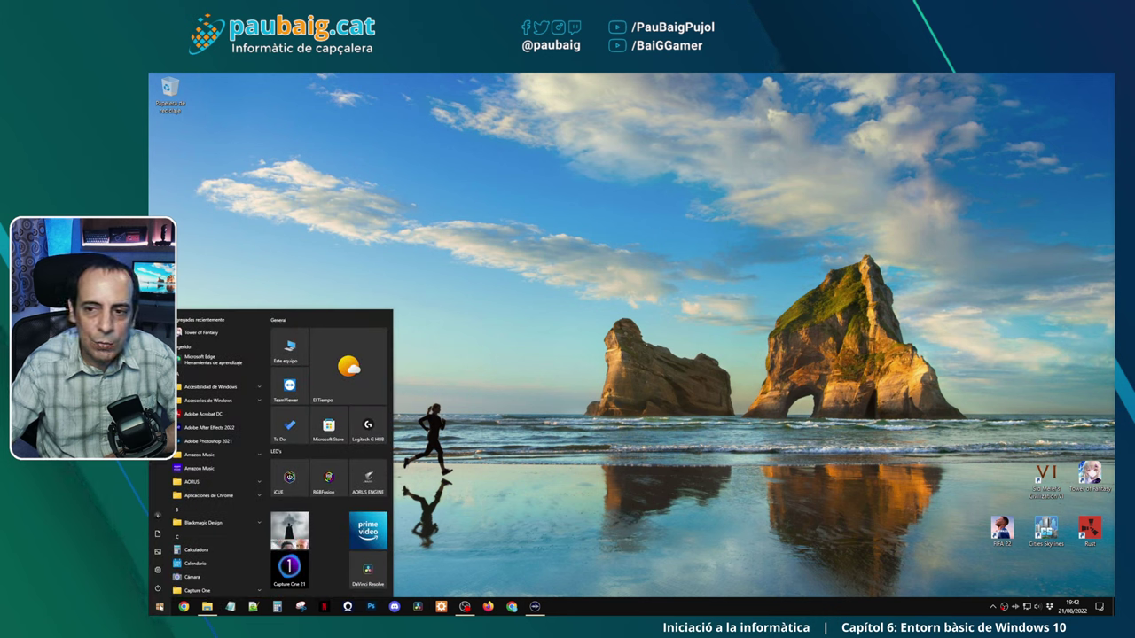
scroll(218, 401, down, 5)
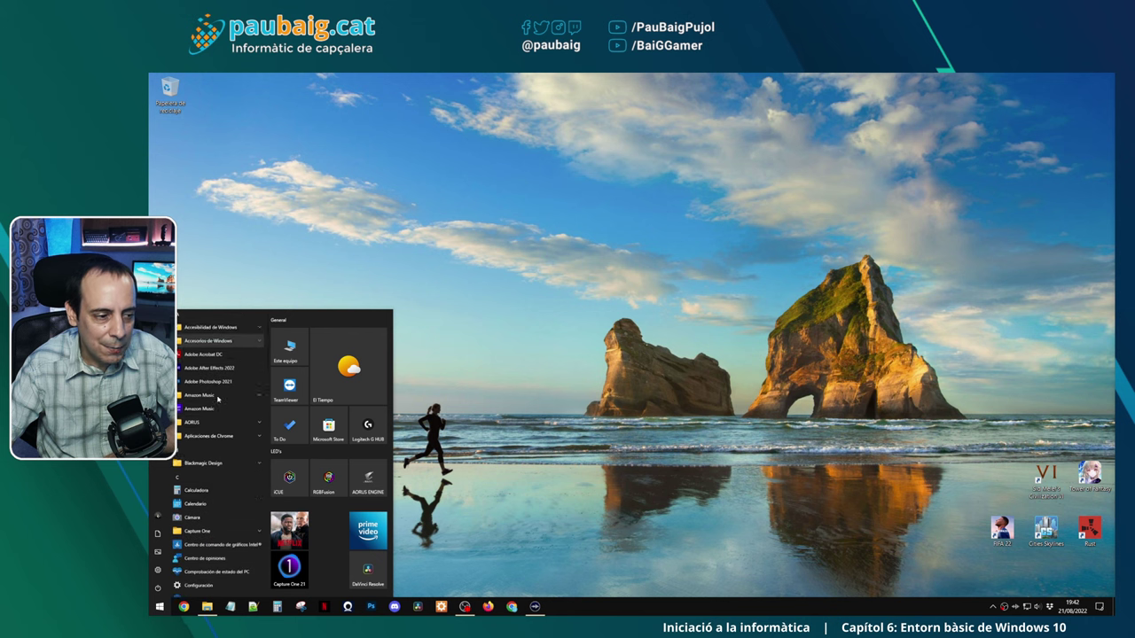
scroll(218, 401, down, 7)
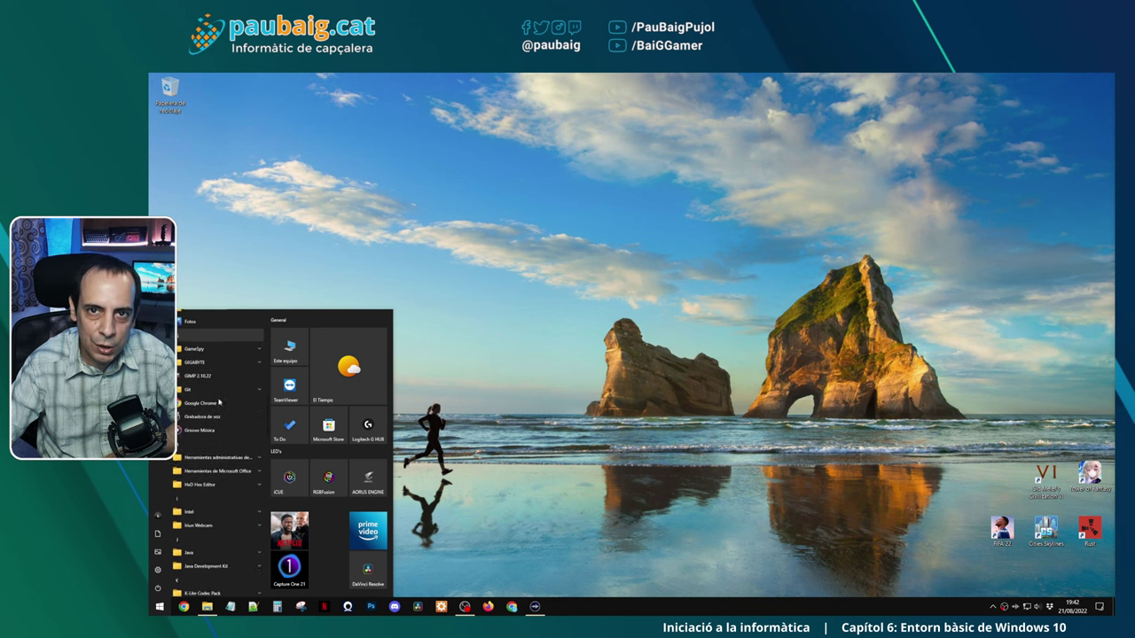
scroll(200, 450, down, 8)
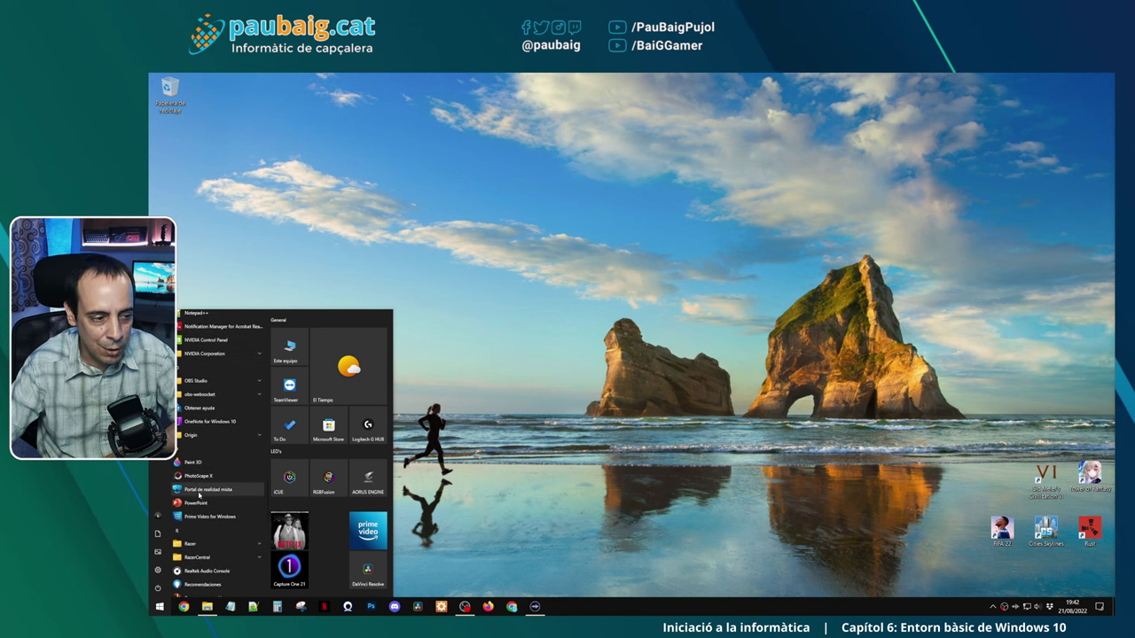
scroll(200, 555, up, 20)
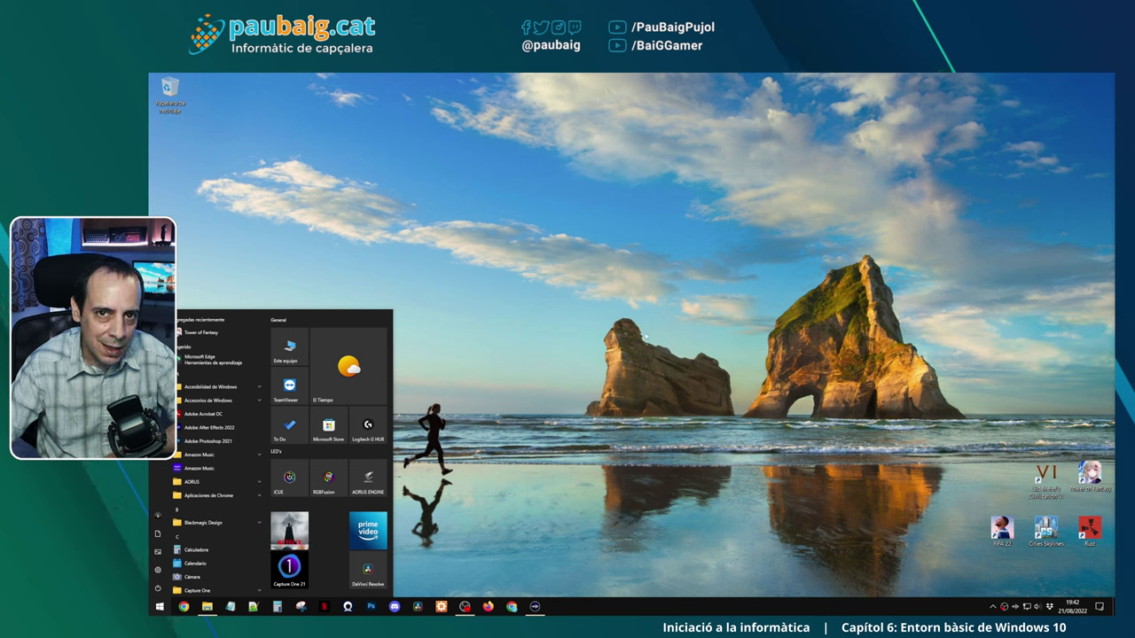
click(614, 357)
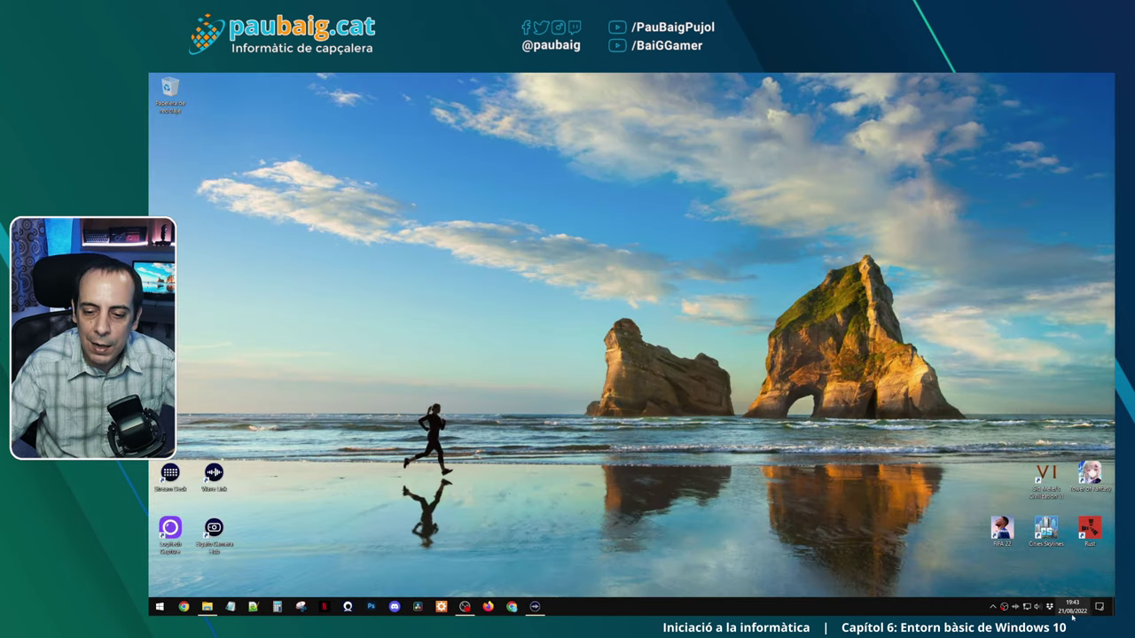
View the clock's monthly calendar and the sound volume control, closing each one.
click(1073, 607)
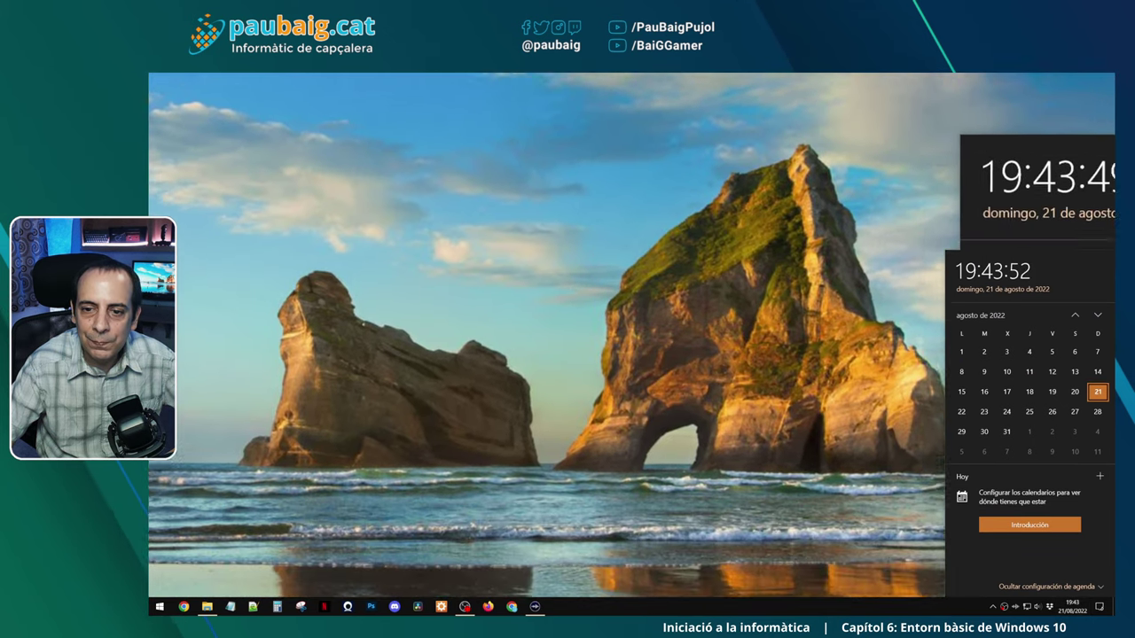
key(Escape)
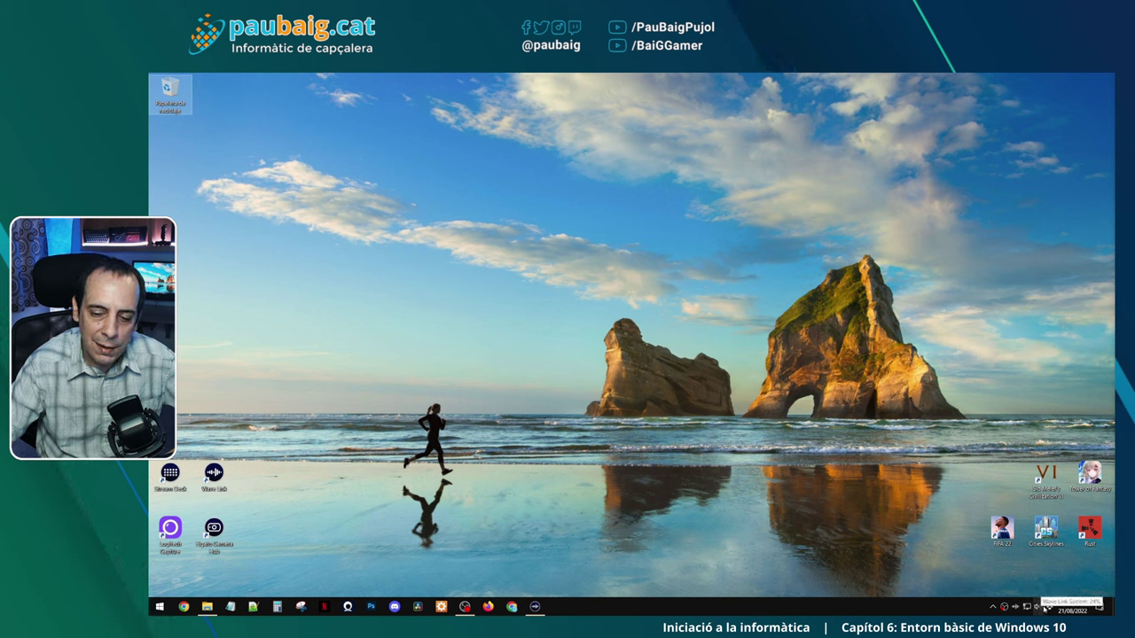
click(1037, 606)
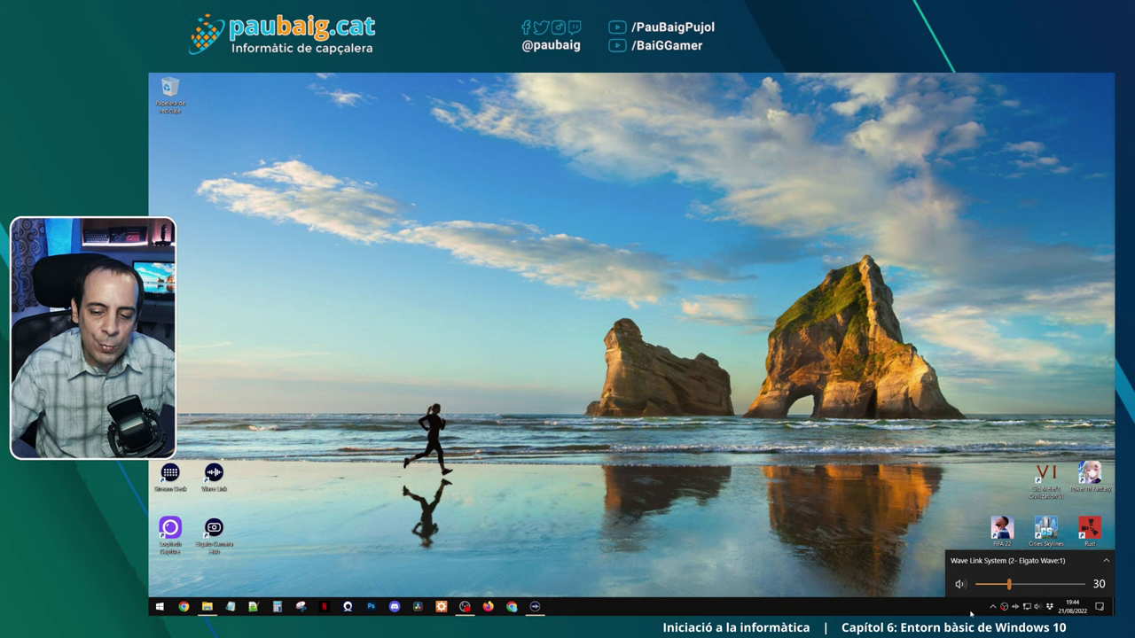
click(960, 612)
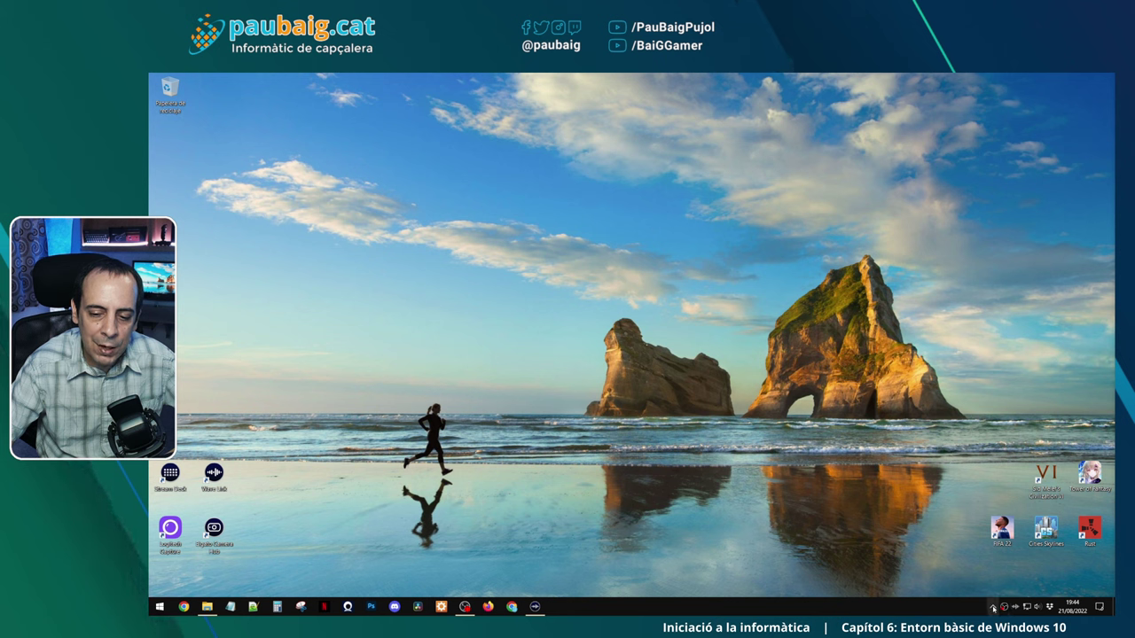
View the hidden notification-area icons and the notification center, closing each one.
click(993, 608)
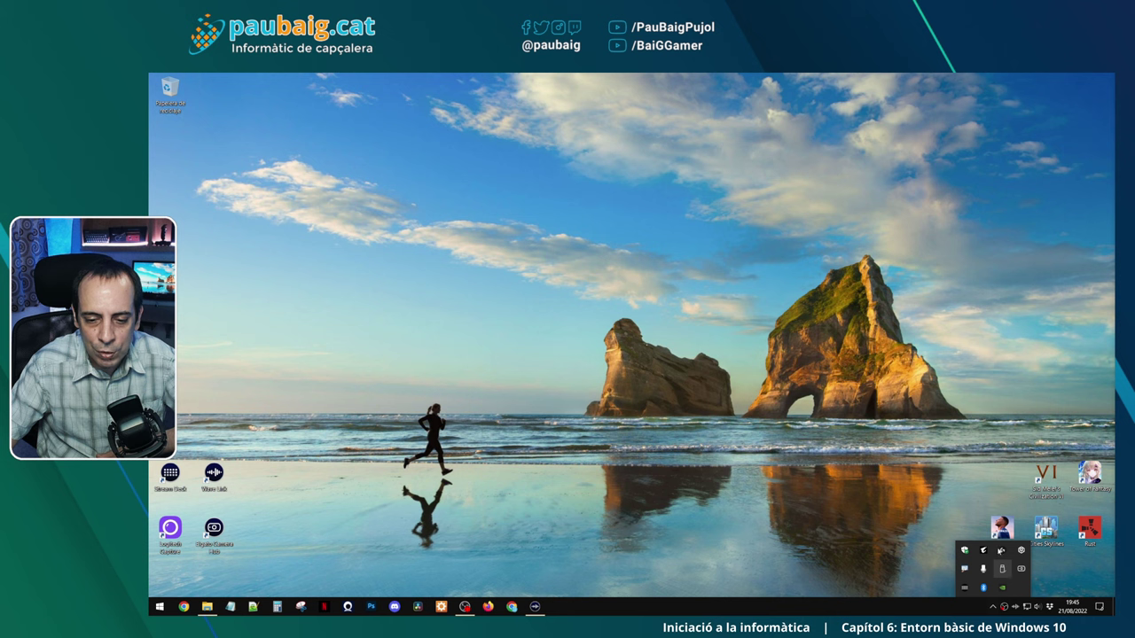
click(998, 607)
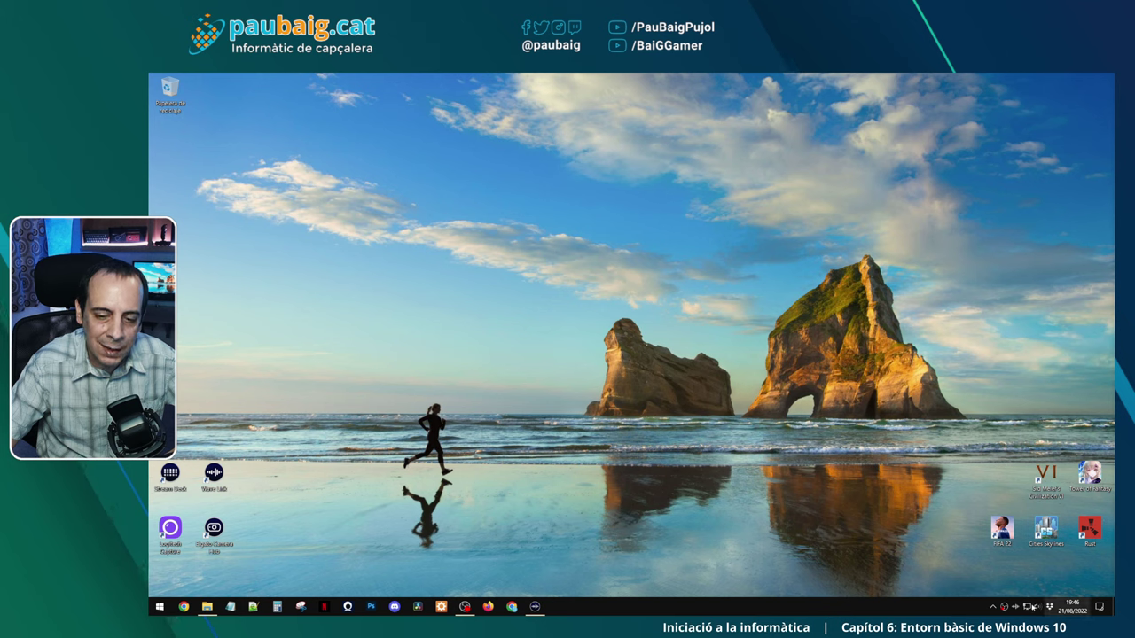
click(1100, 607)
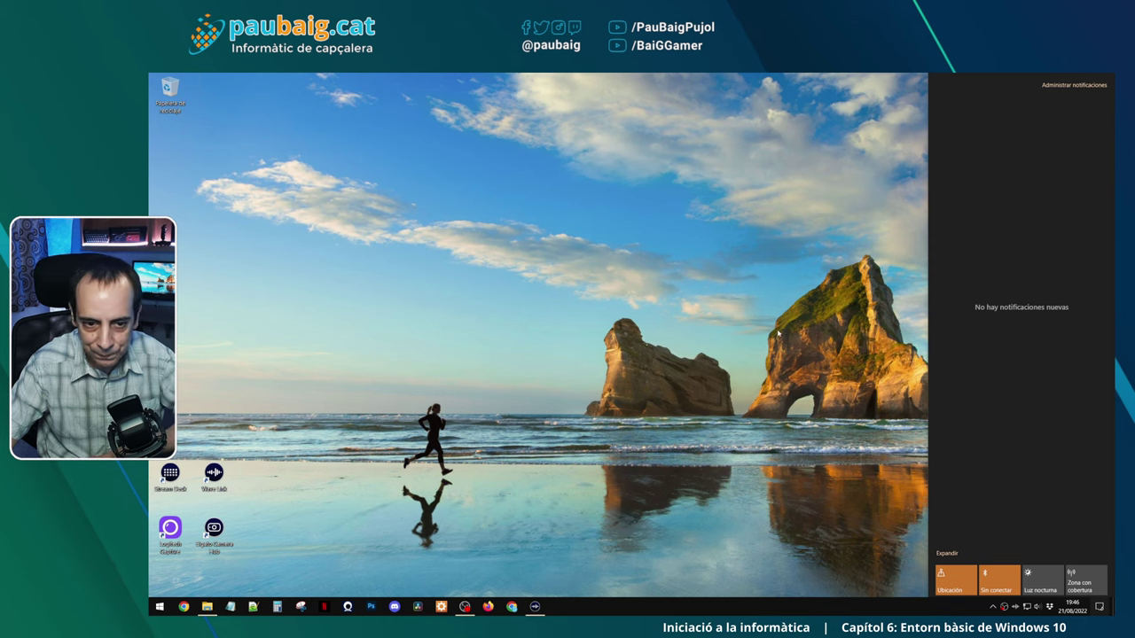
click(1099, 606)
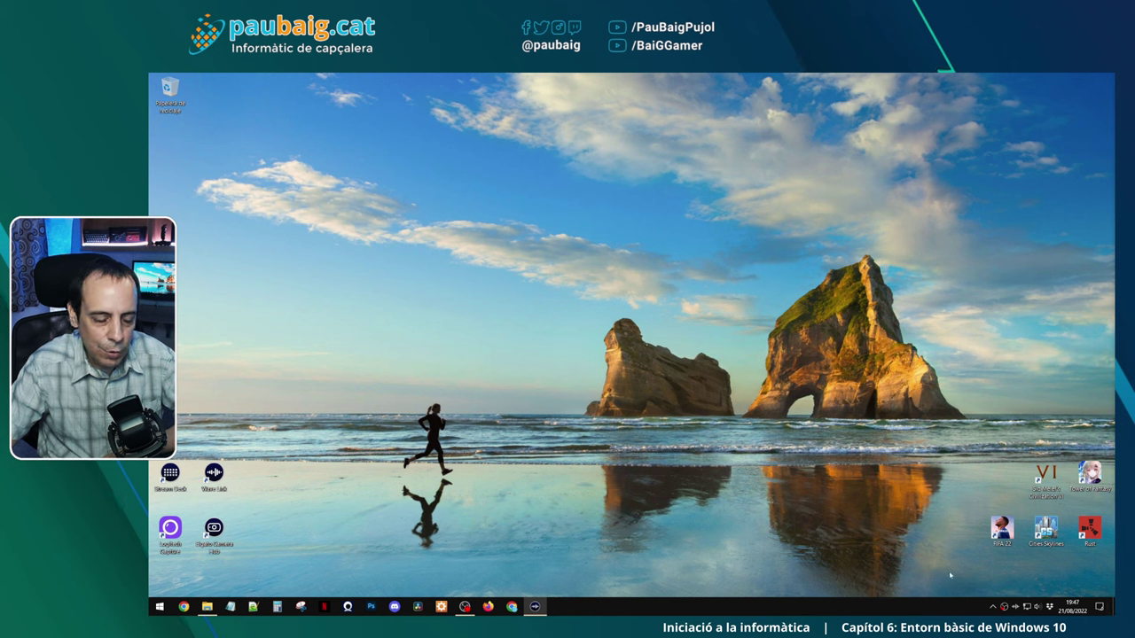
Open a new File Explorer window, show the desktop and bring the window back.
right_click(209, 609)
click(209, 556)
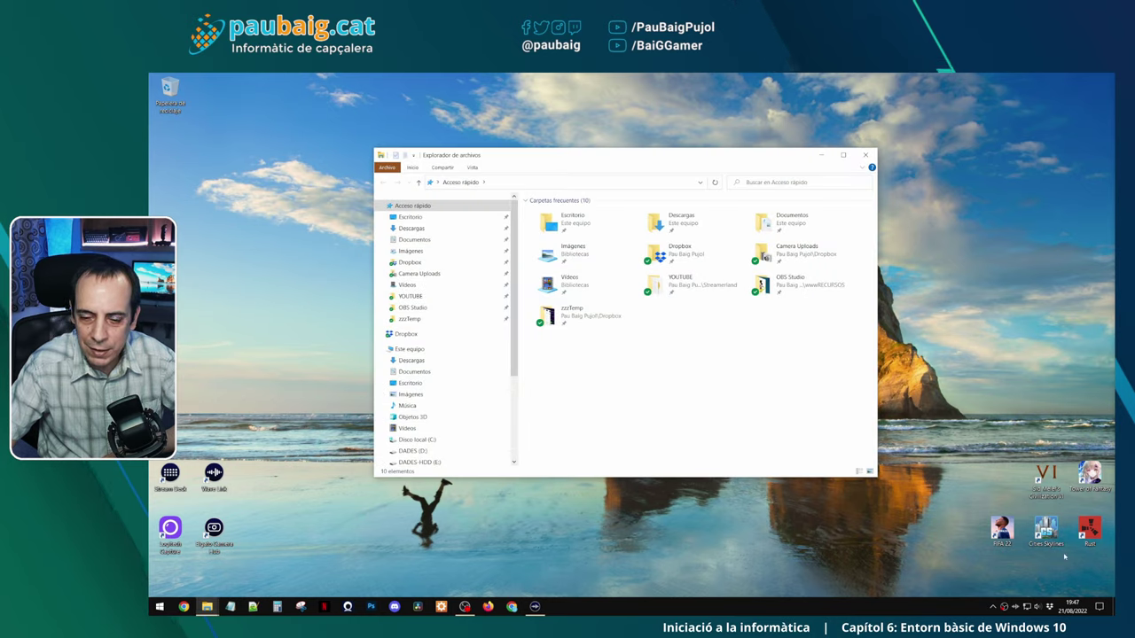
click(1113, 607)
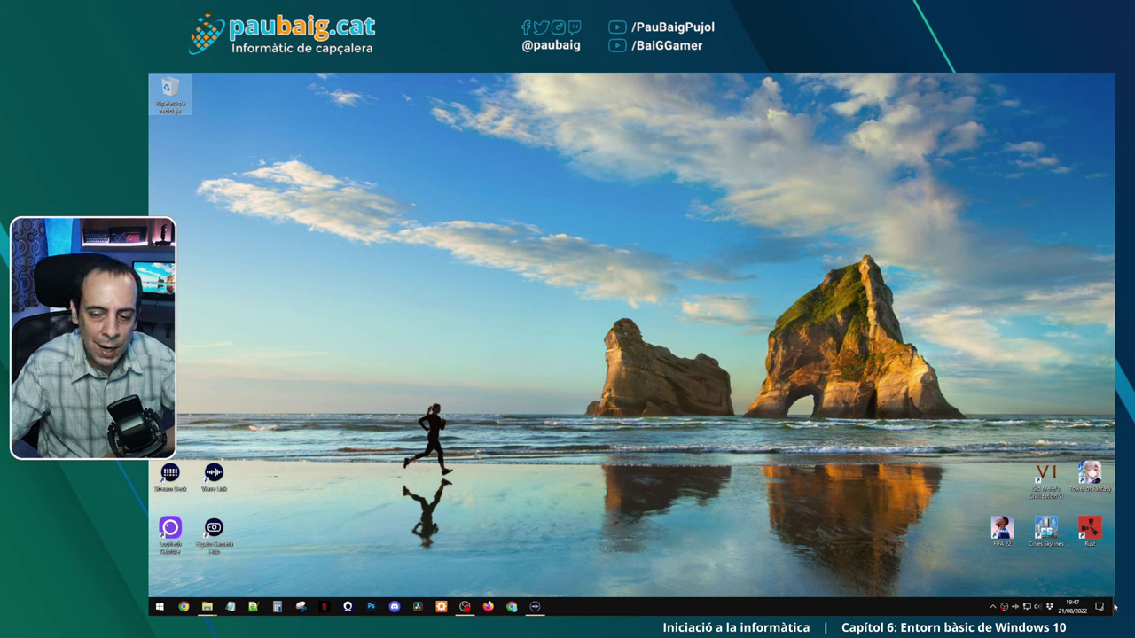
click(1114, 606)
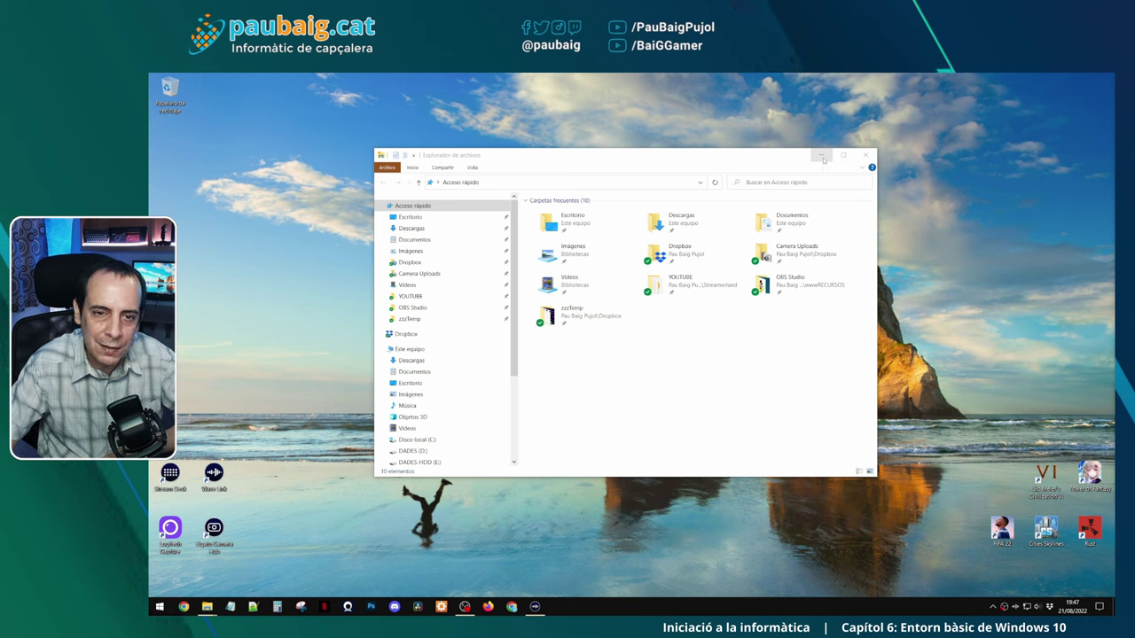
Minimize the File Explorer window, bring it back from its taskbar preview and minimize it again.
click(823, 157)
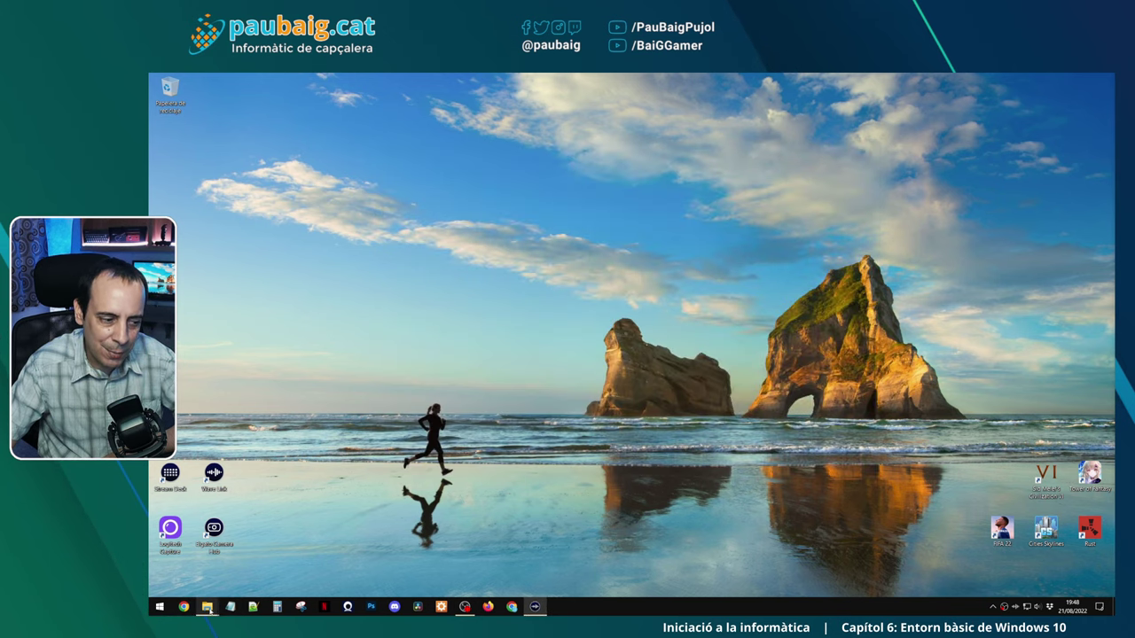
mouse_move(210, 610)
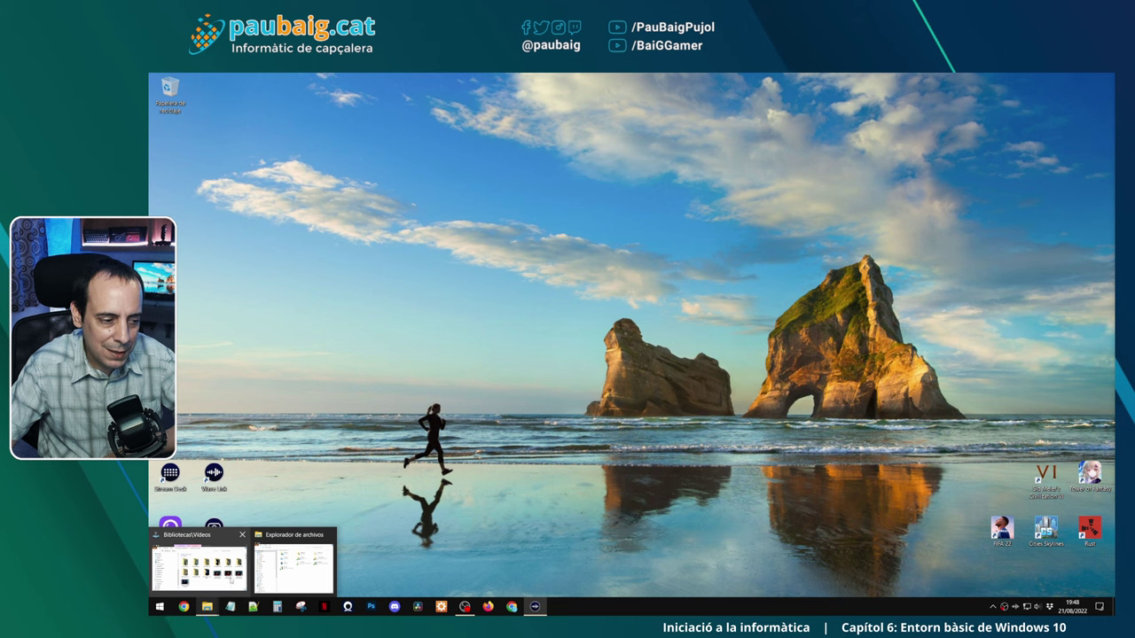
mouse_move(282, 568)
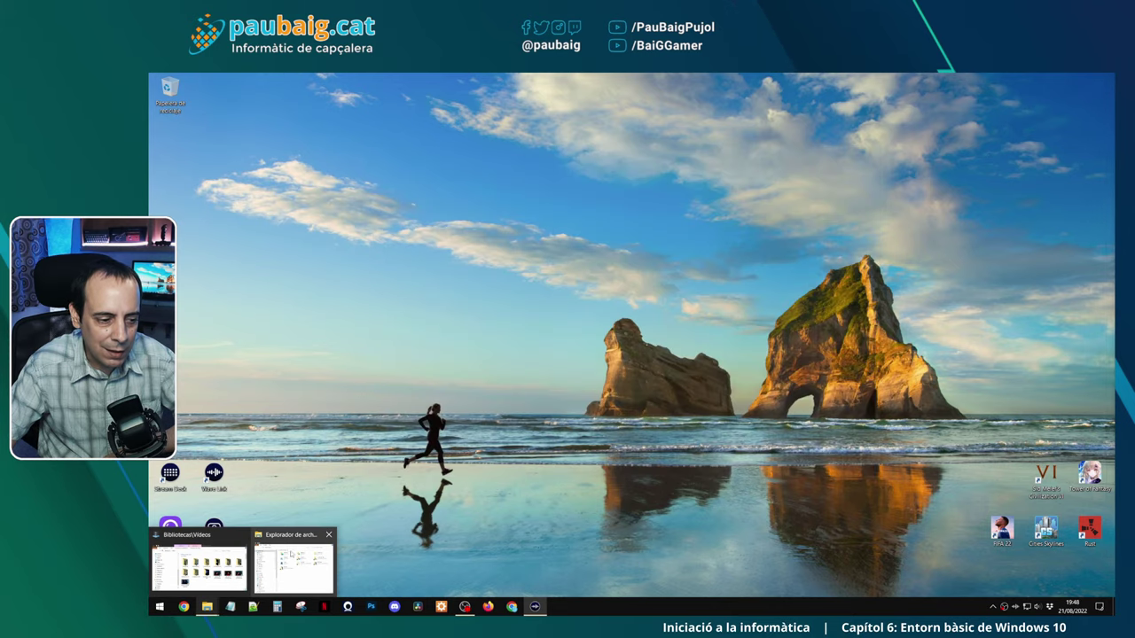
click(289, 561)
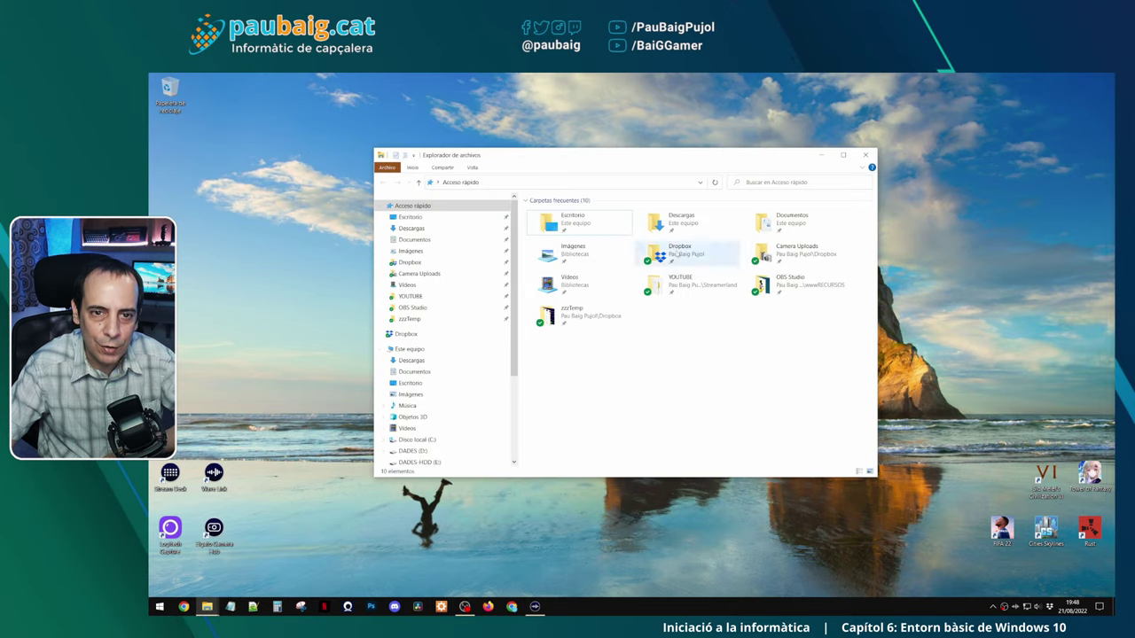
click(821, 155)
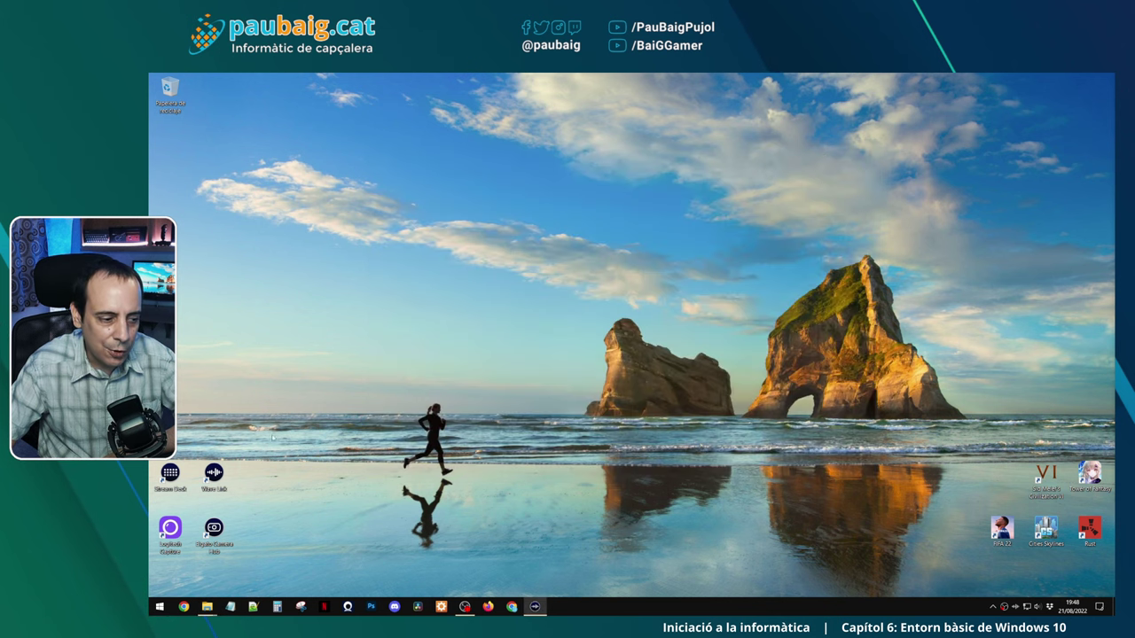
Restore the minimized File Explorer window, then hide and reshow it with Show Desktop.
click(207, 608)
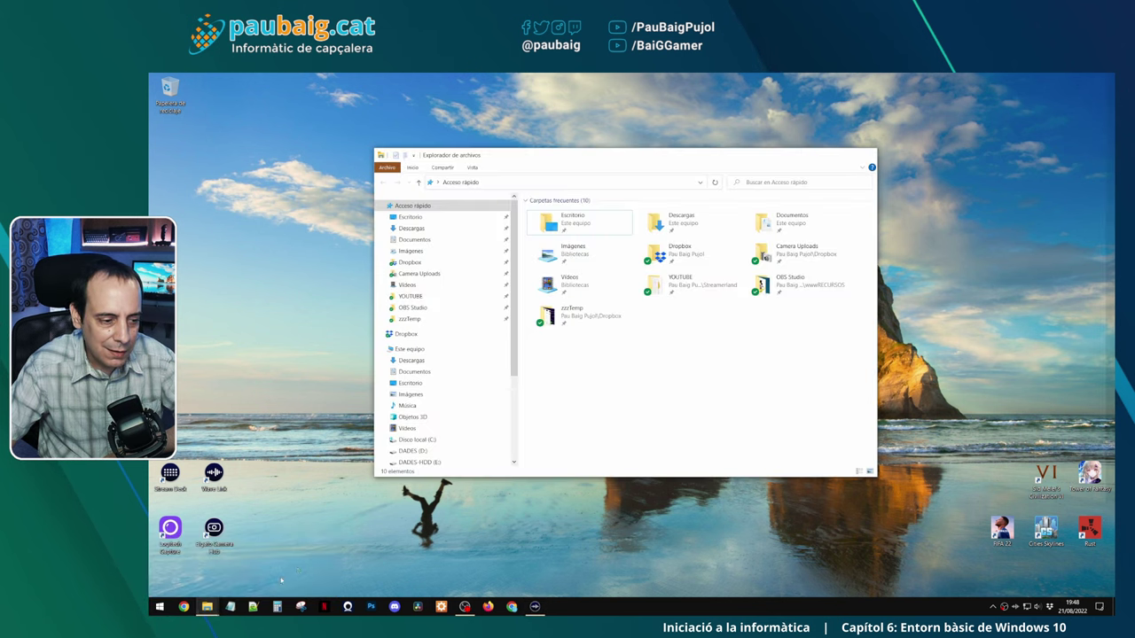
click(1115, 609)
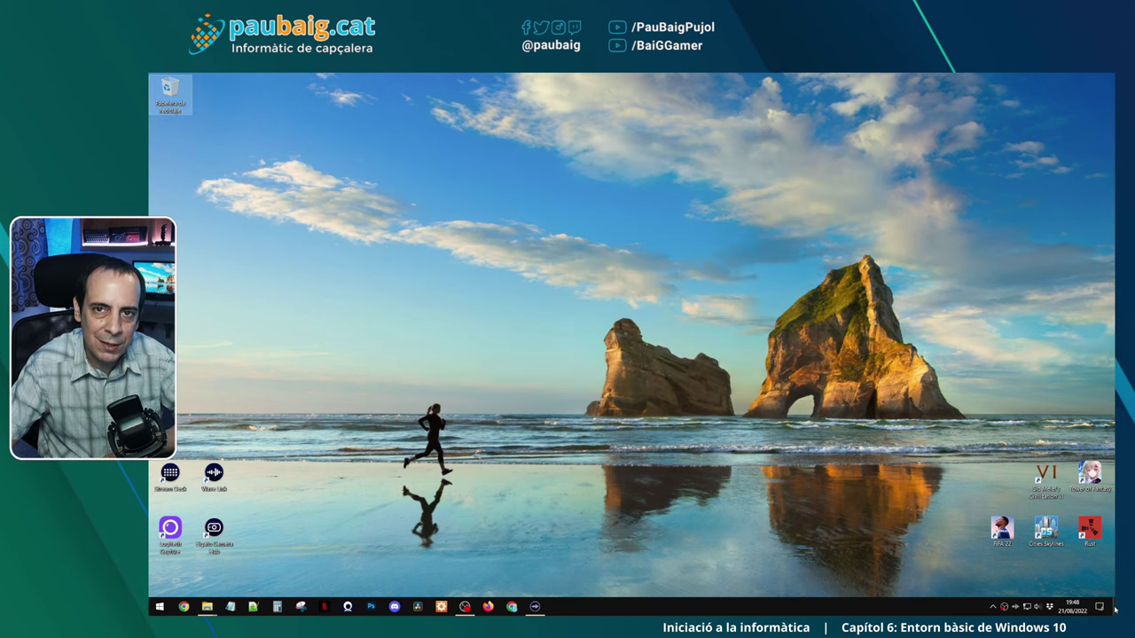
click(1115, 609)
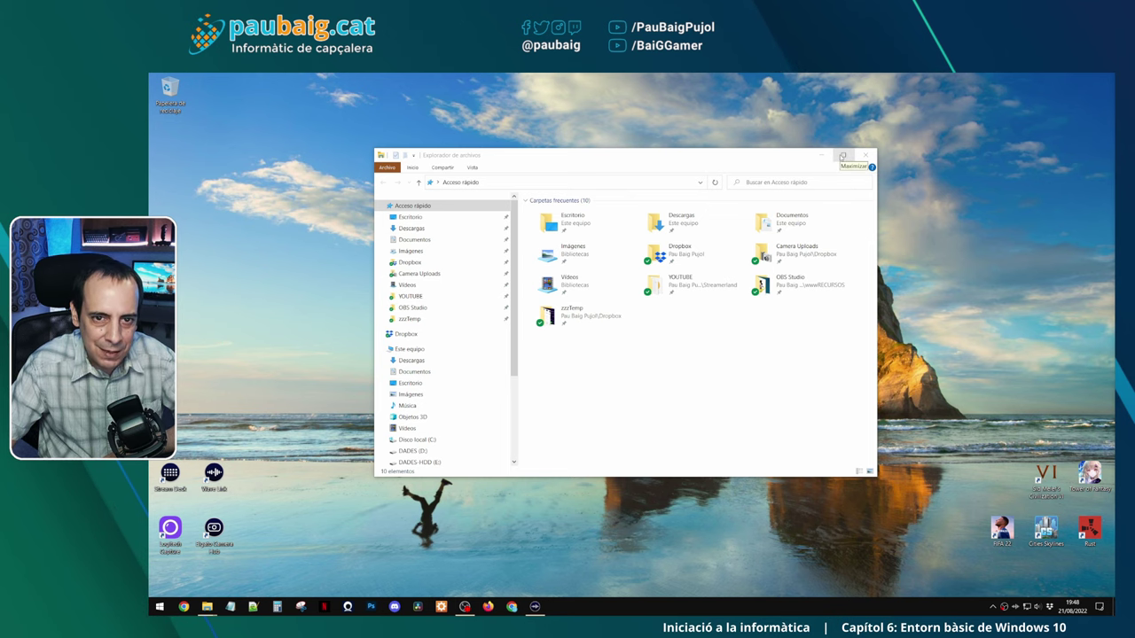
Maximize the File Explorer window and restore its size twice, then close the window.
click(843, 157)
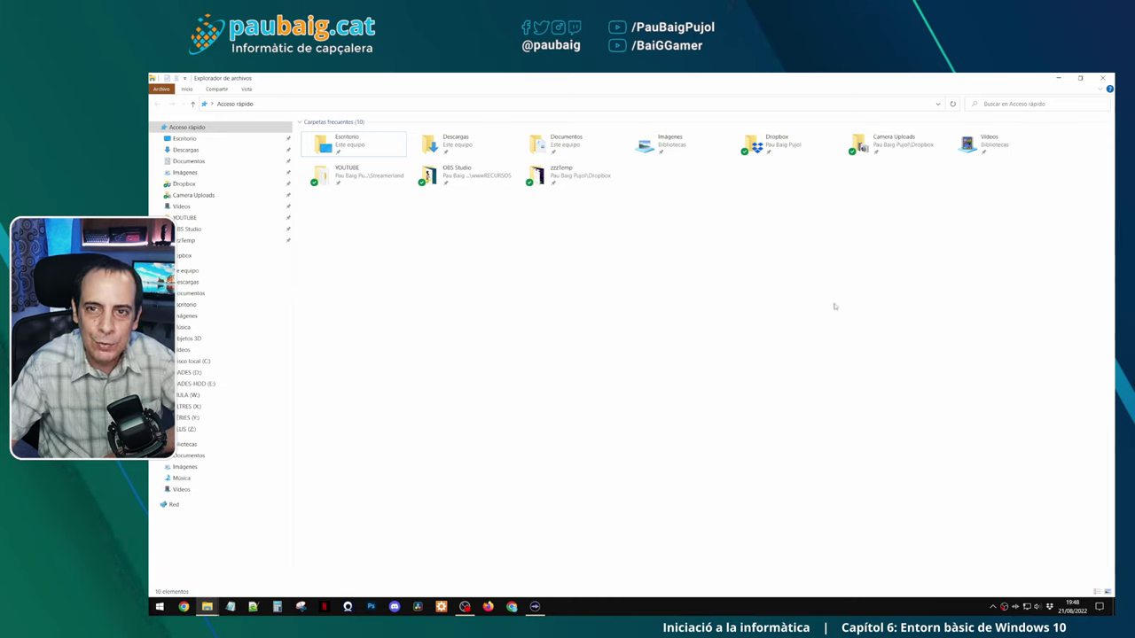
click(1080, 79)
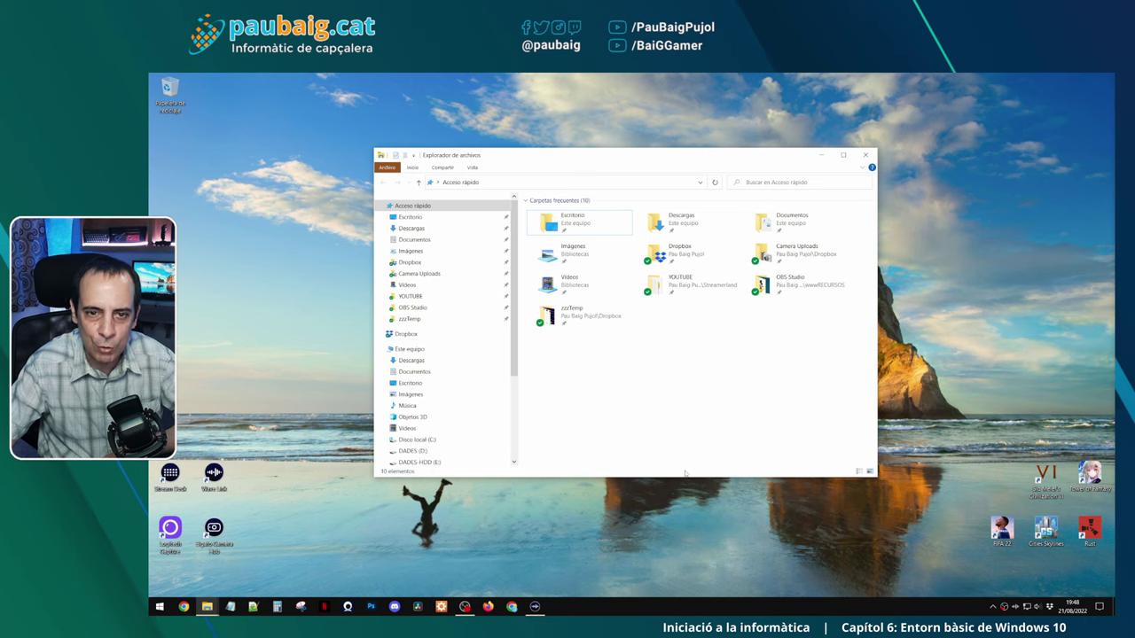
click(844, 155)
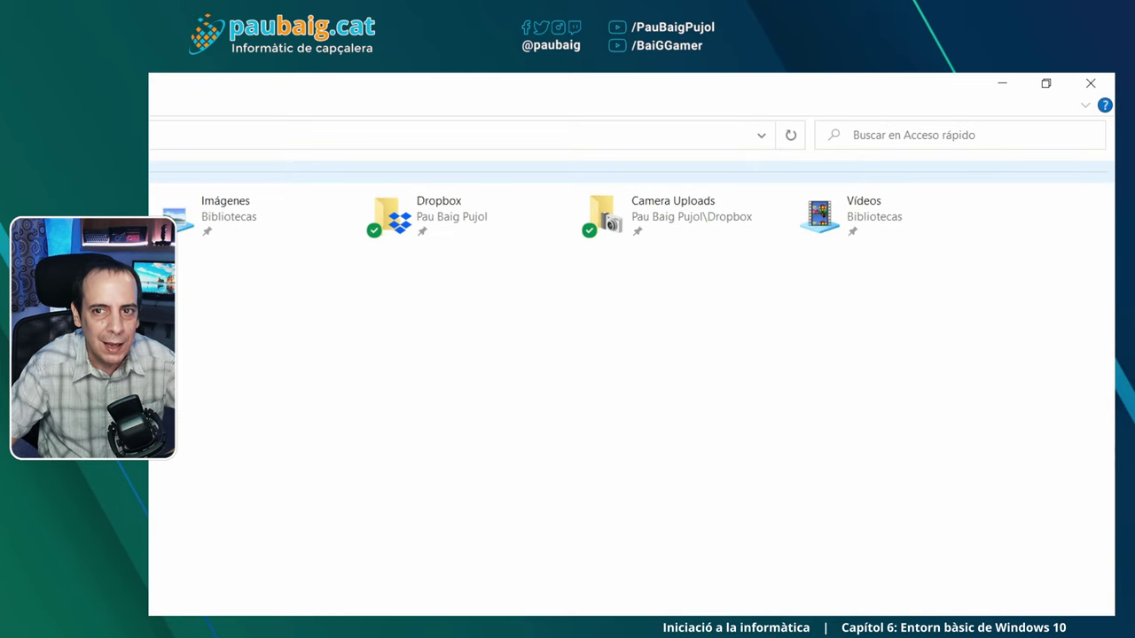
click(1046, 82)
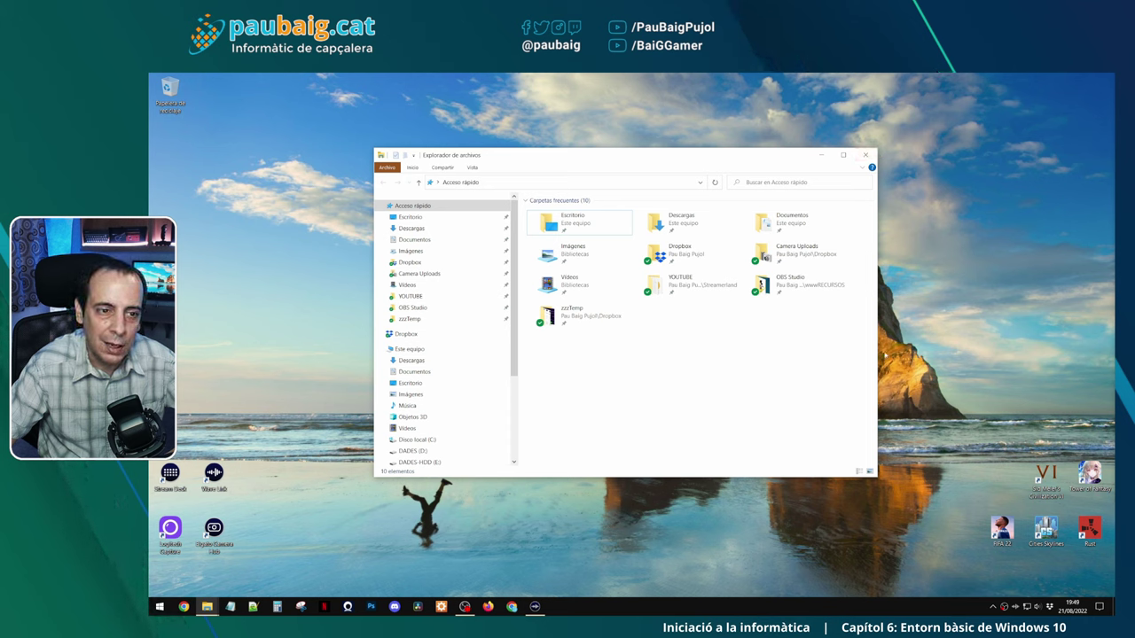
click(866, 157)
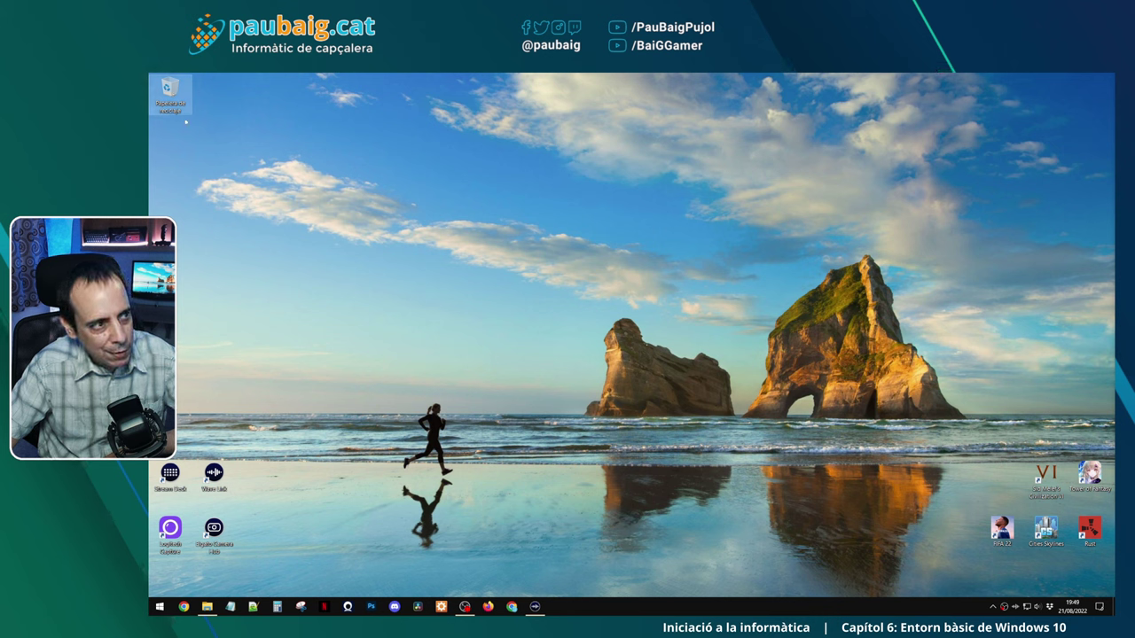
Move the Recycle Bin icon to the upper middle of the desktop, above the smaller rock, and select it.
drag(168, 89, 645, 209)
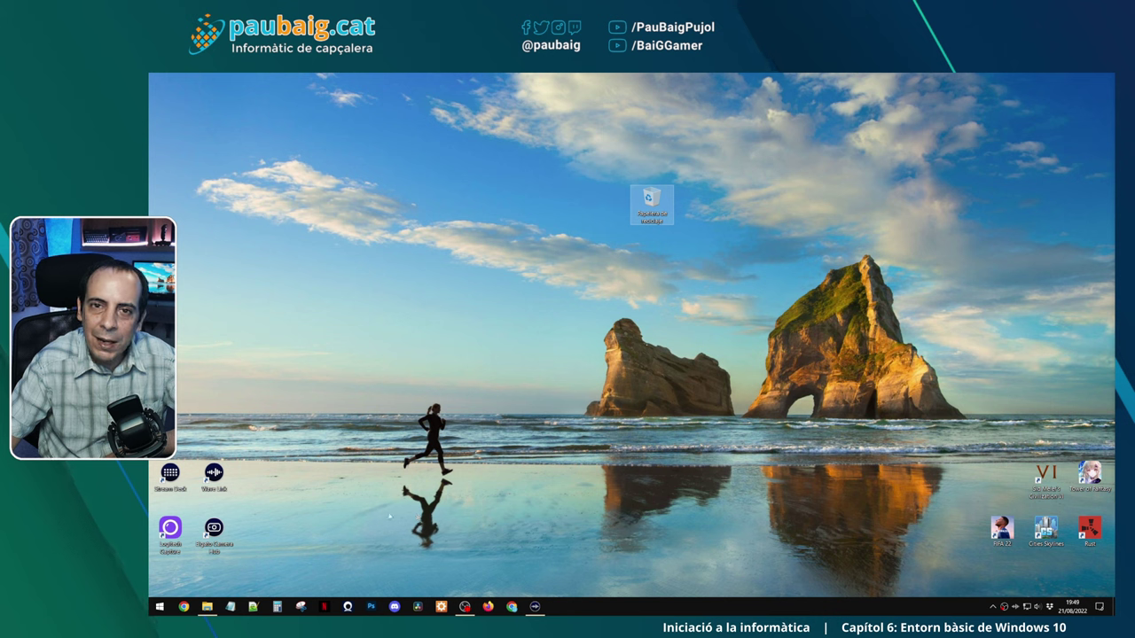
click(666, 202)
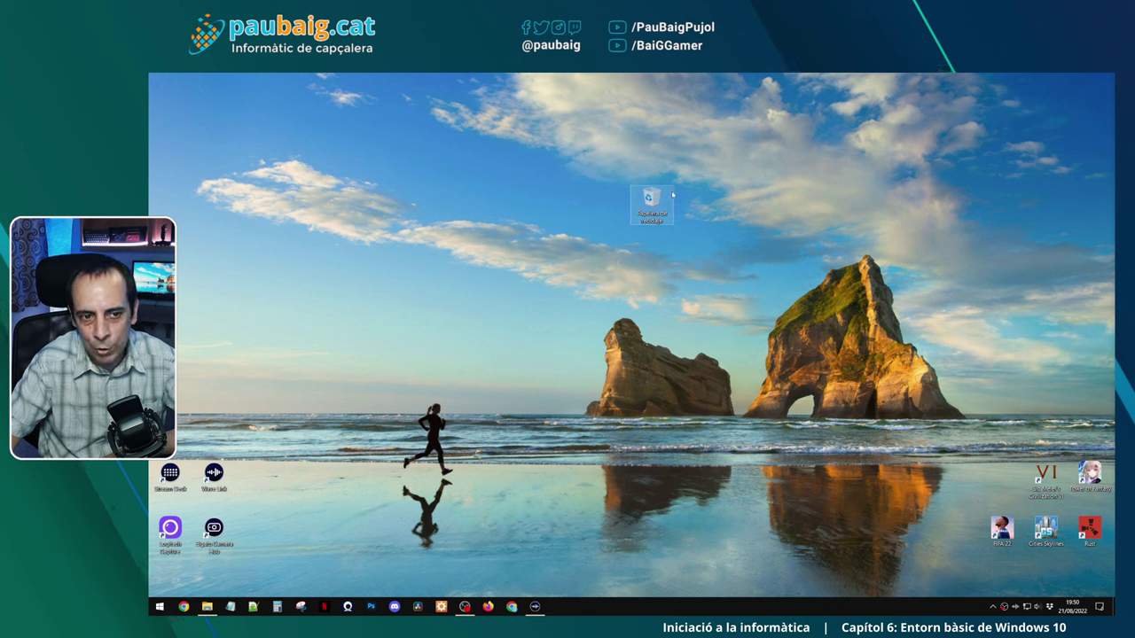
mouse_move(665, 208)
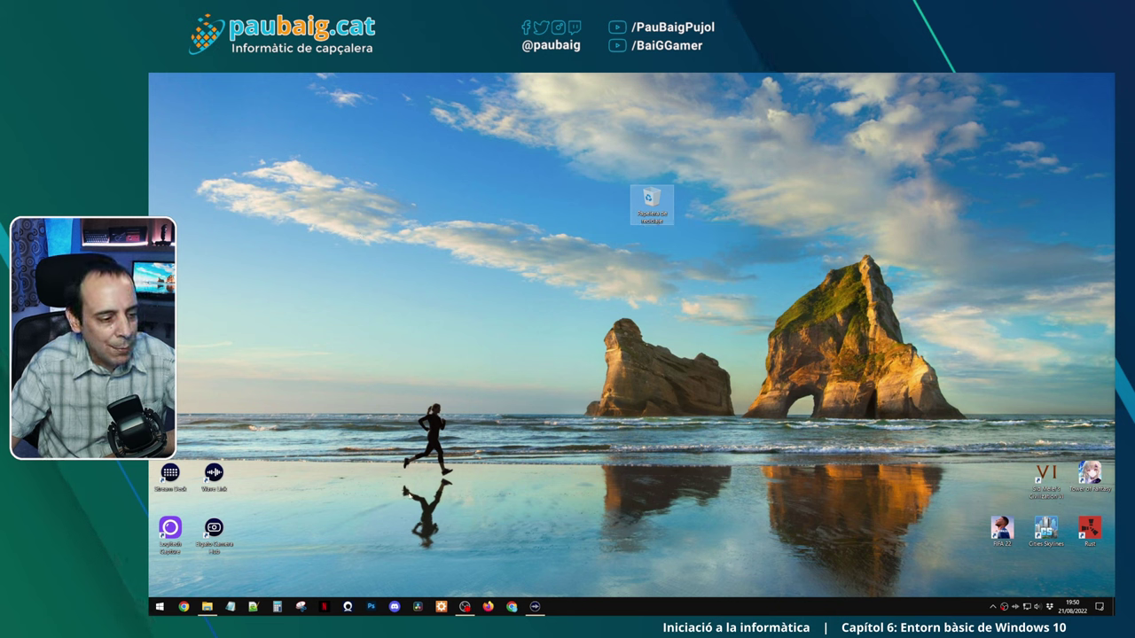
Place the Wave Link shortcut beside the Recycle Bin on the desktop and send it to the Recycle Bin.
click(233, 513)
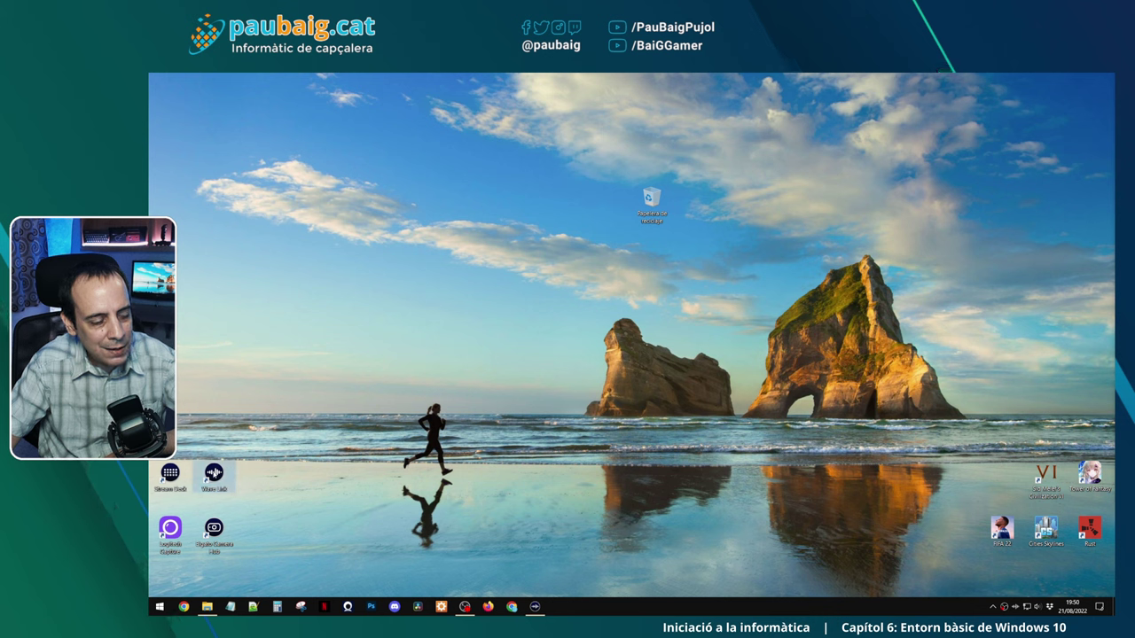
drag(214, 474, 564, 199)
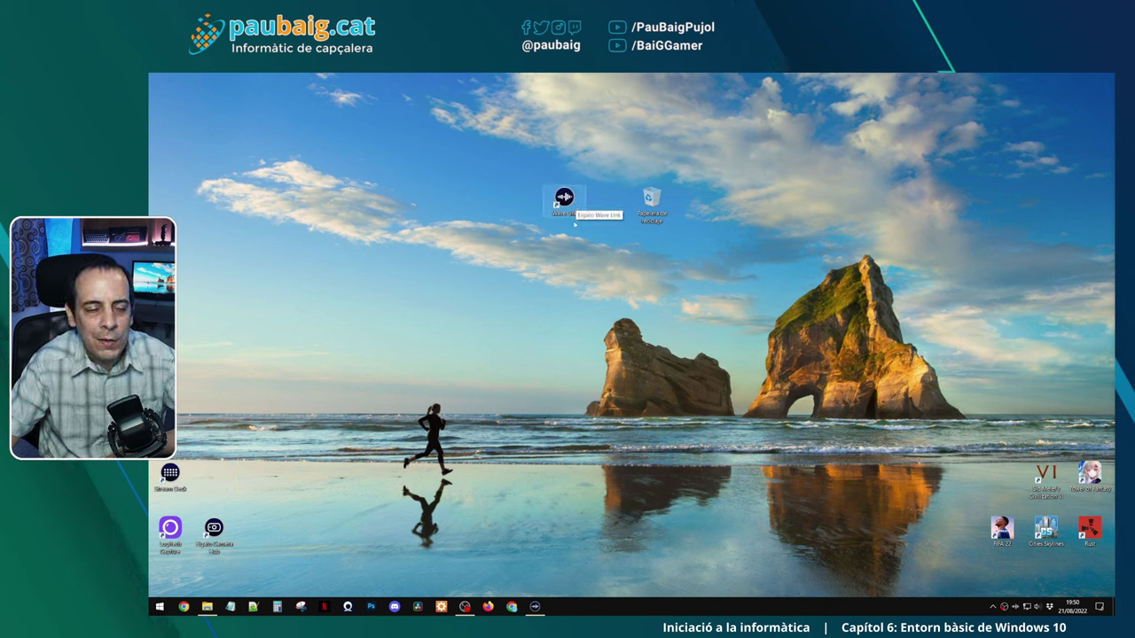
click(516, 300)
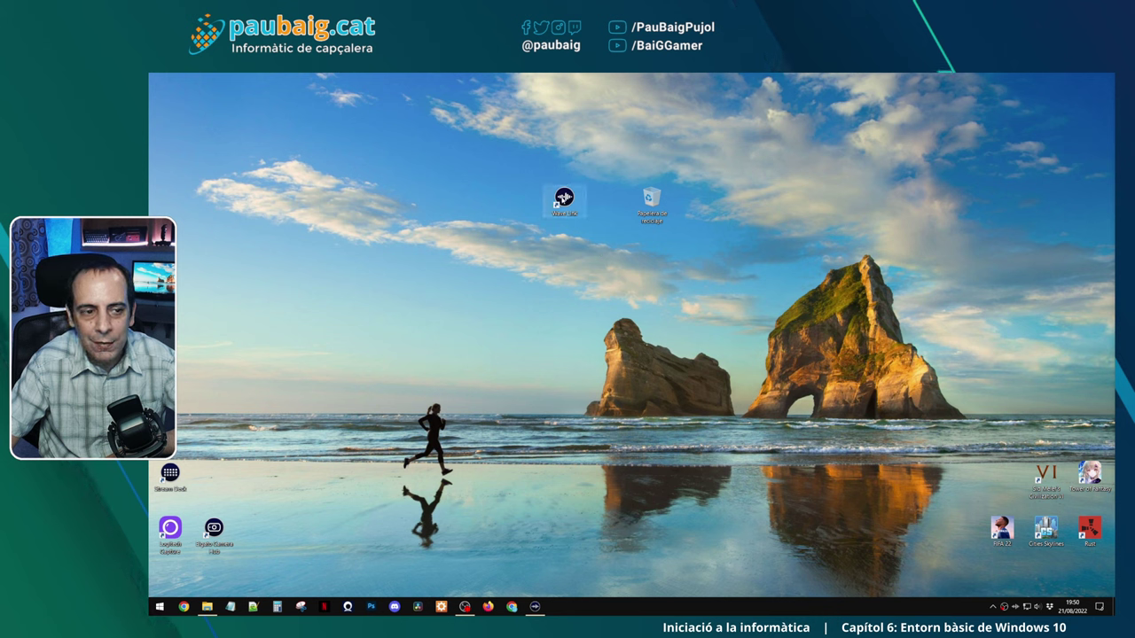
drag(565, 197, 655, 201)
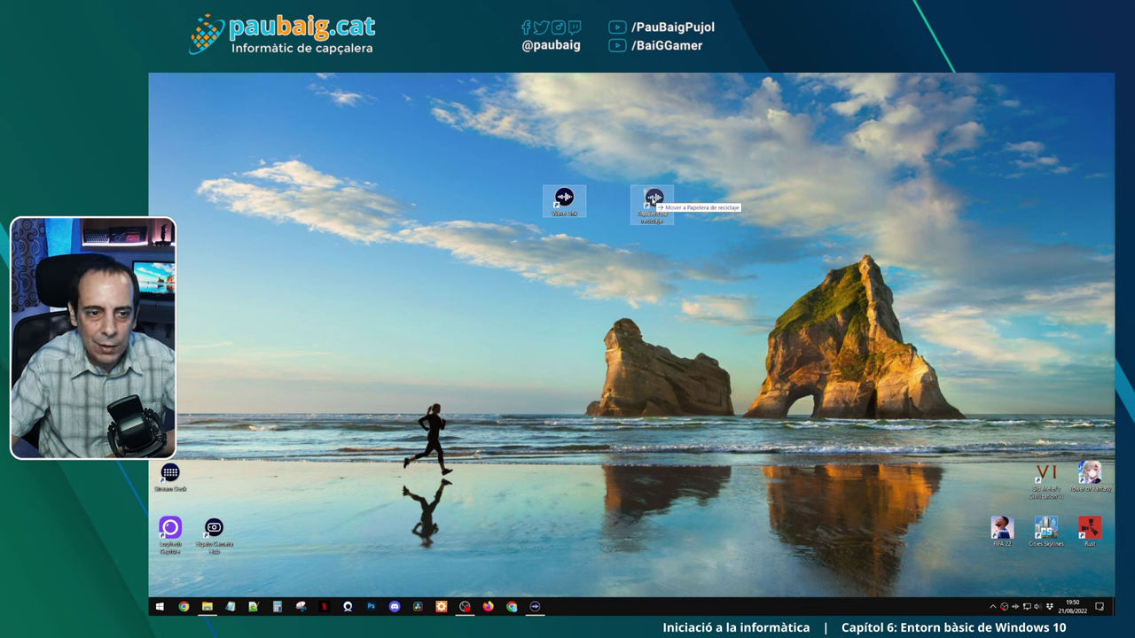
drag(652, 201, 654, 201)
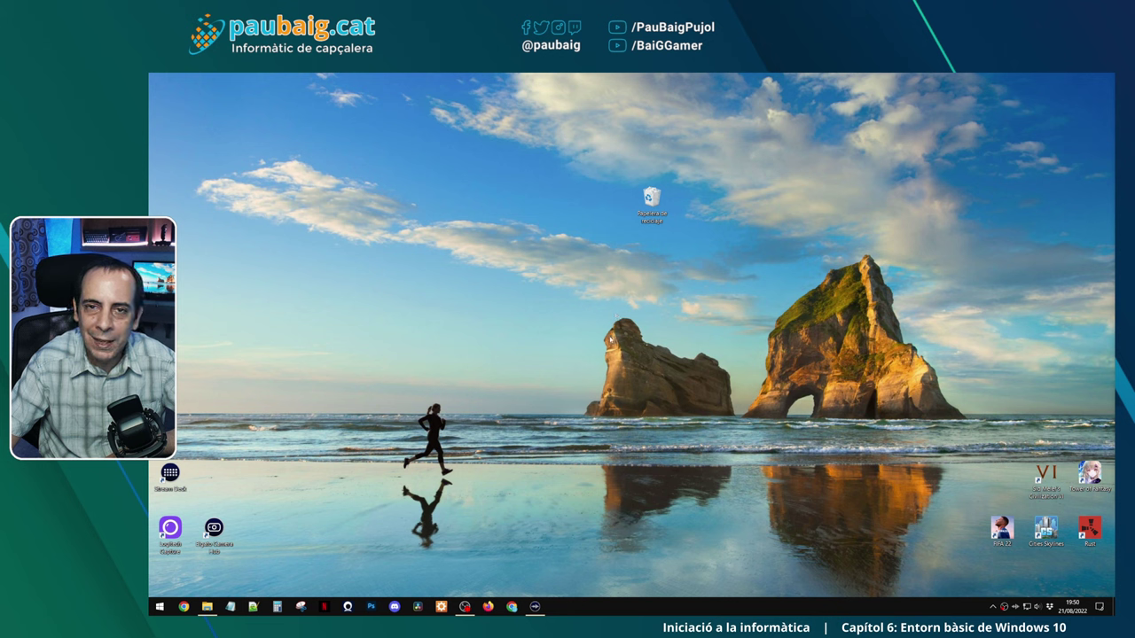
Examine the Recycle Bin's context options, including the one for emptying it, without choosing any.
click(652, 202)
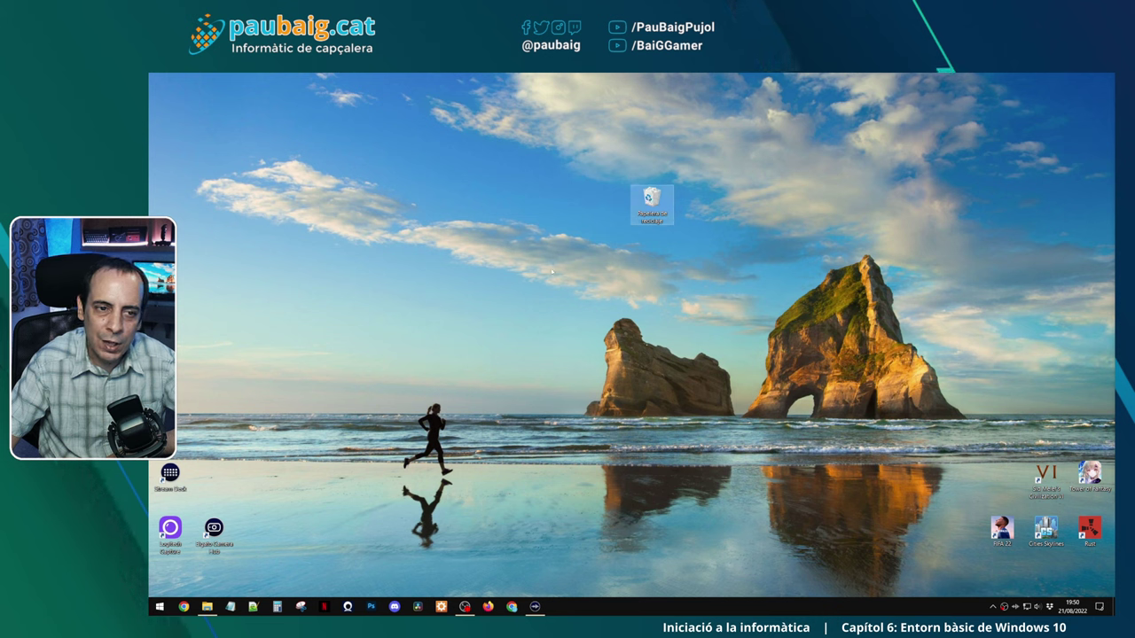
mouse_move(646, 204)
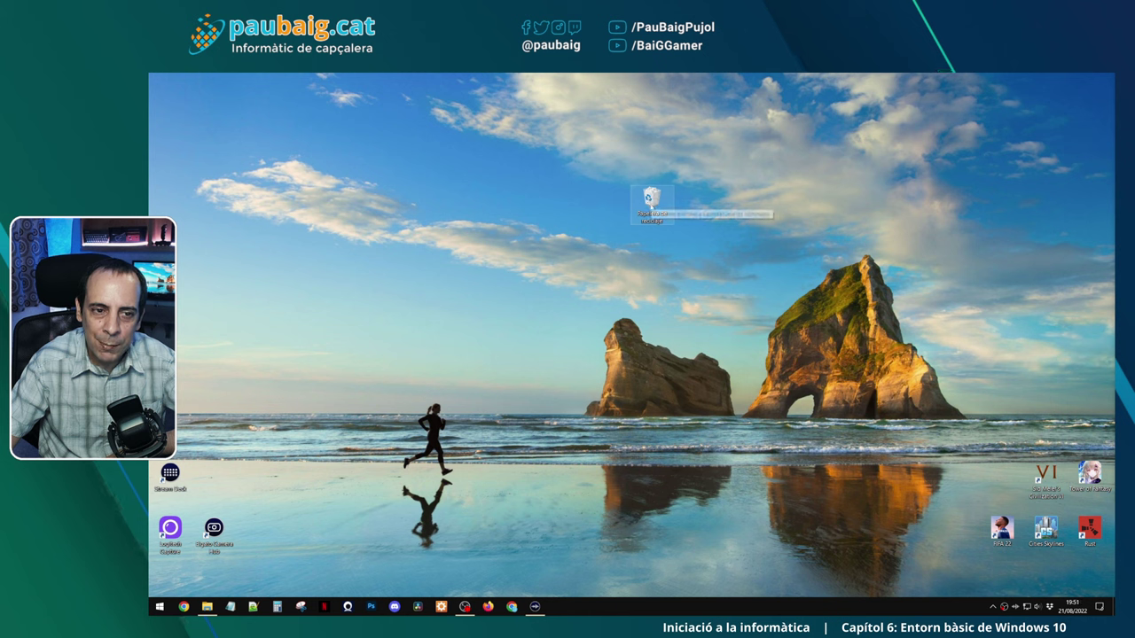
right_click(651, 200)
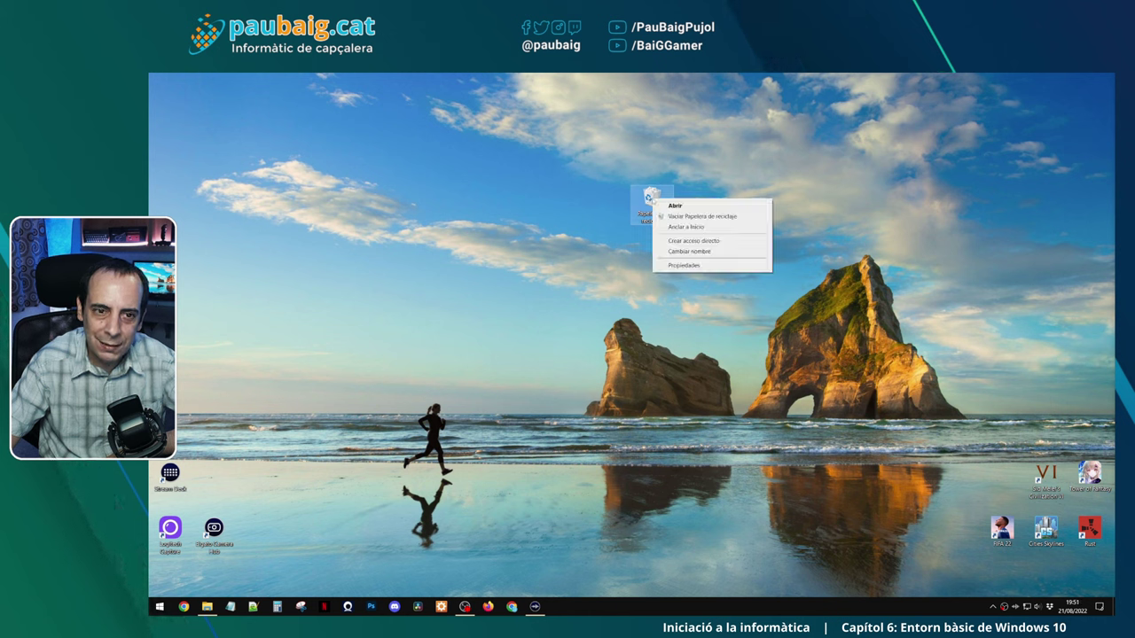
key(Escape)
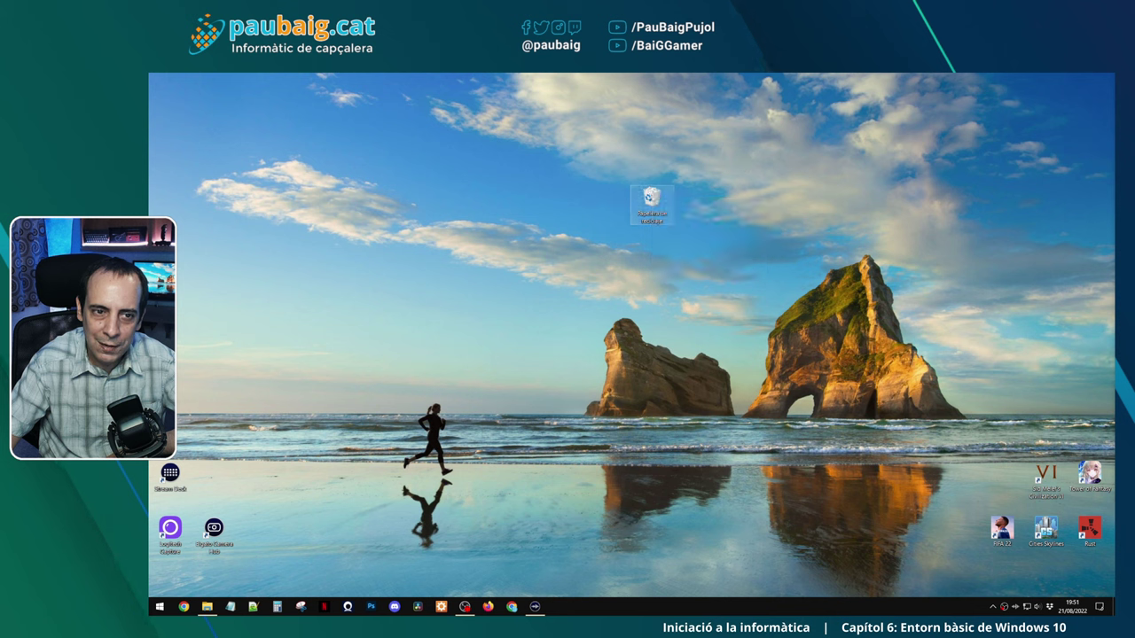
right_click(656, 202)
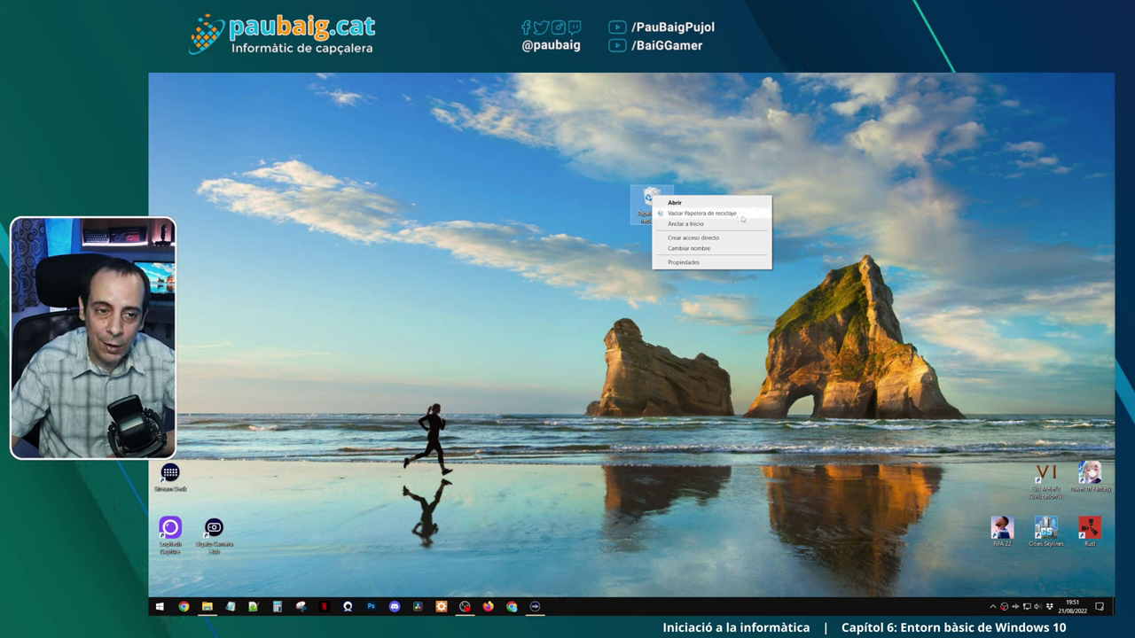
click(696, 356)
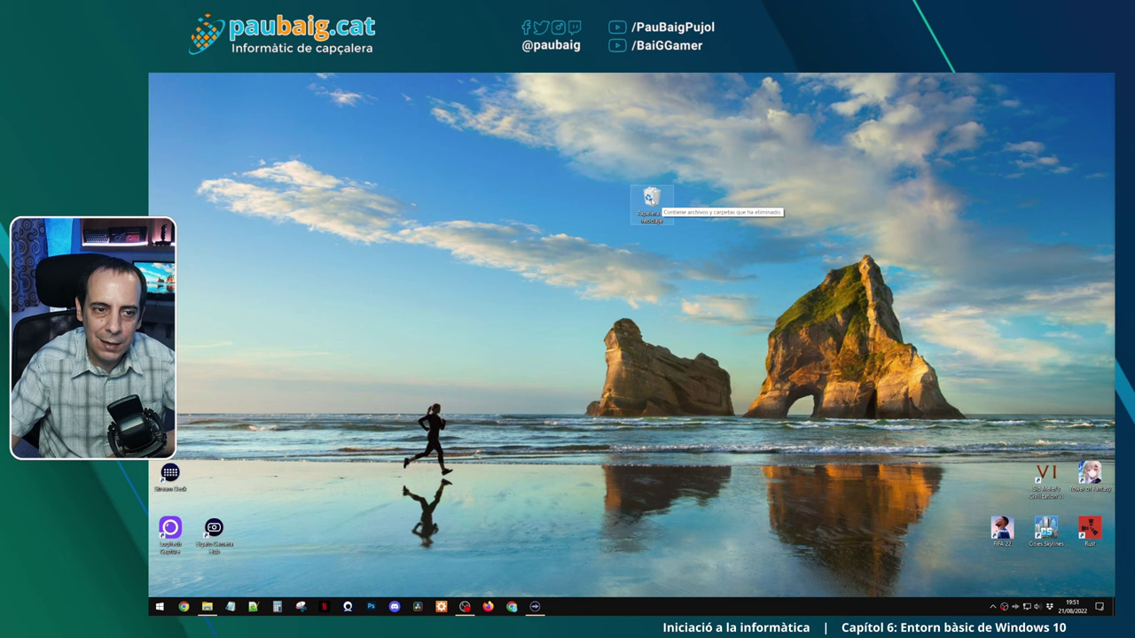
Restore the deleted Wave Link shortcut from the Recycle Bin to the desktop and close the Recycle Bin window.
double_click(652, 199)
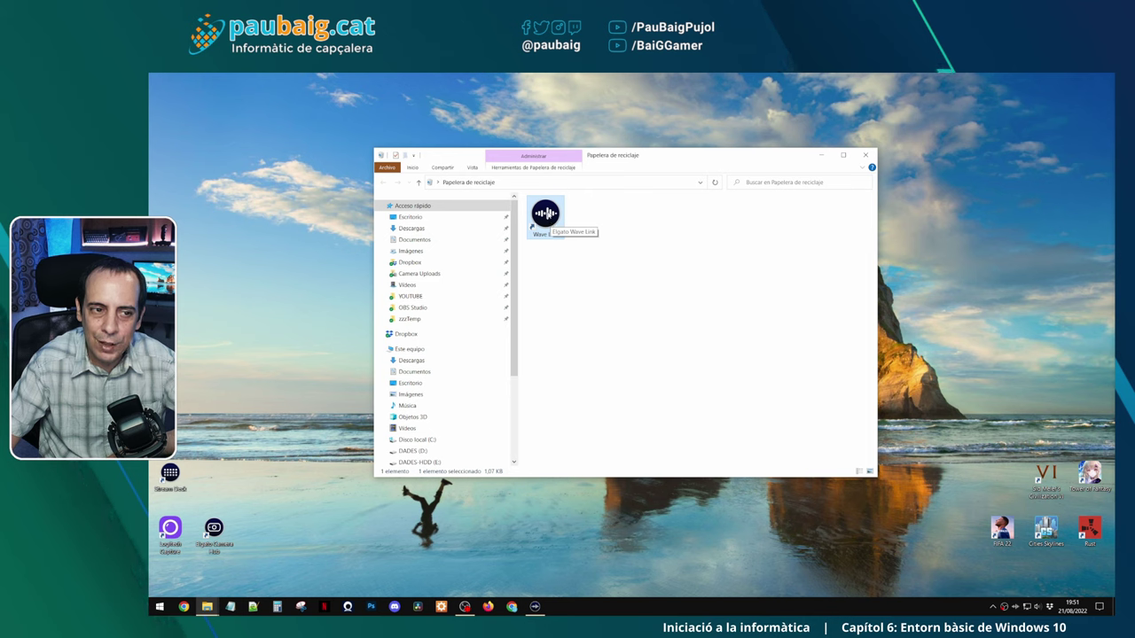
right_click(550, 218)
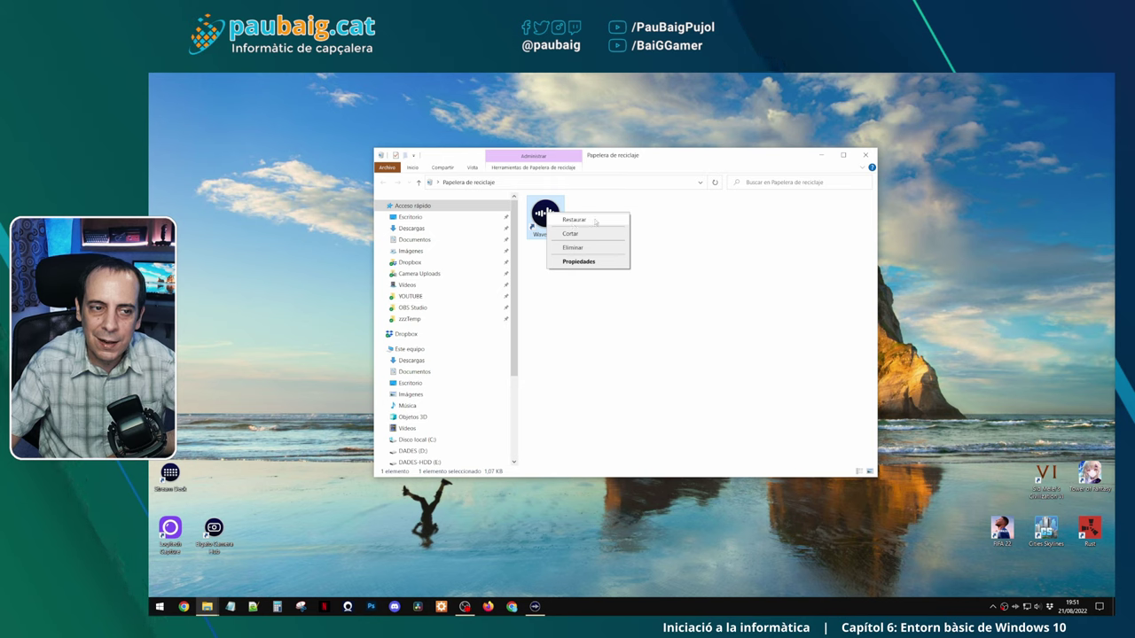
click(585, 221)
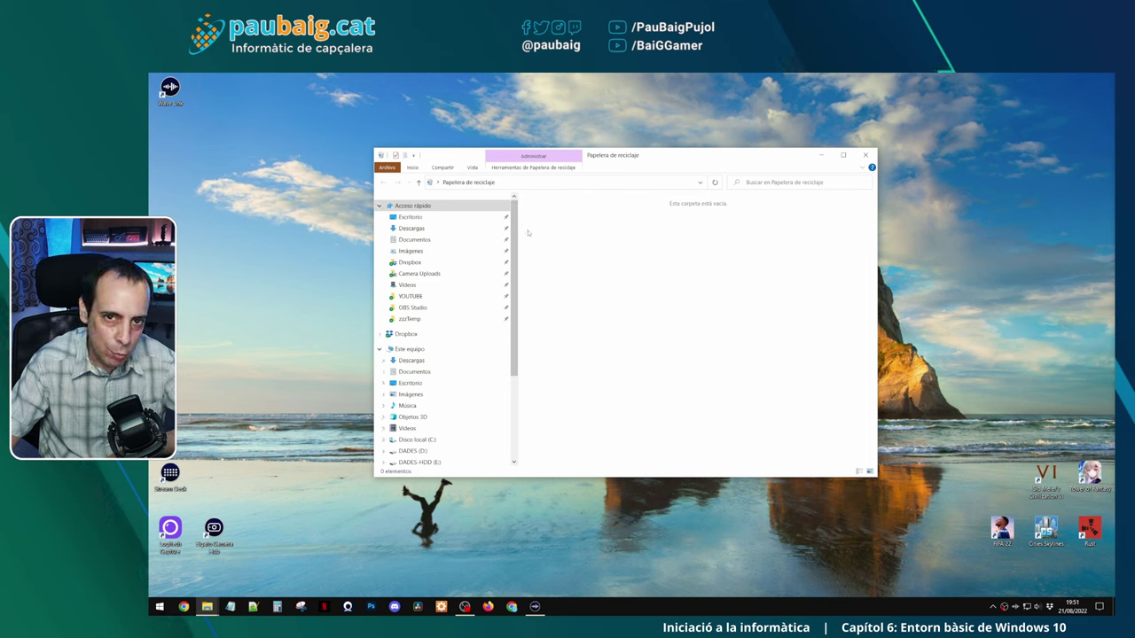
click(173, 93)
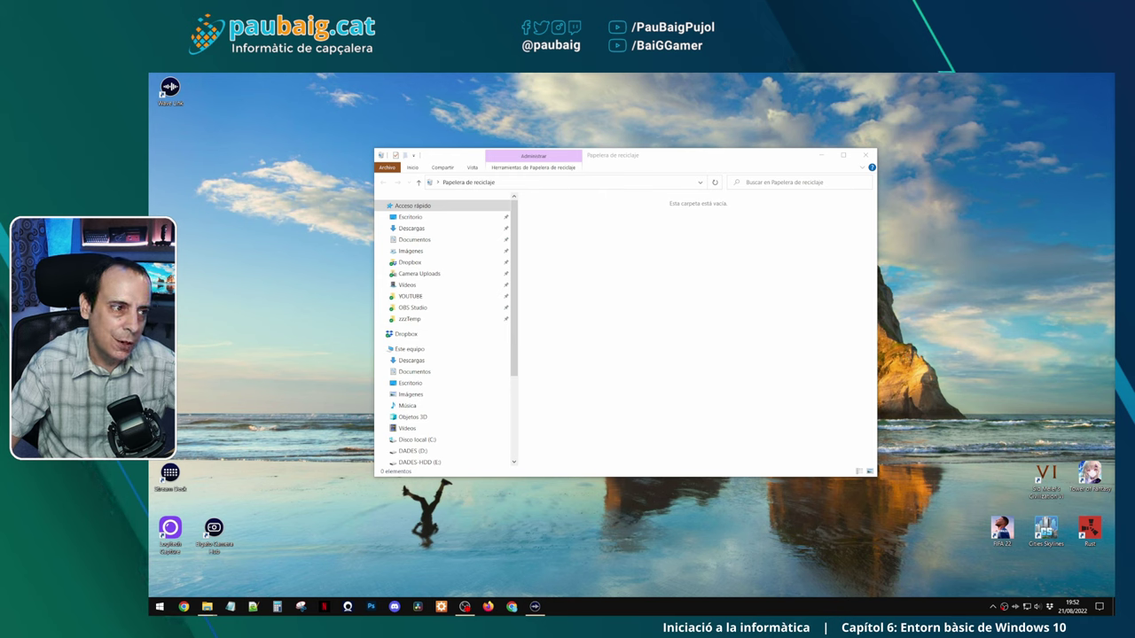
click(865, 155)
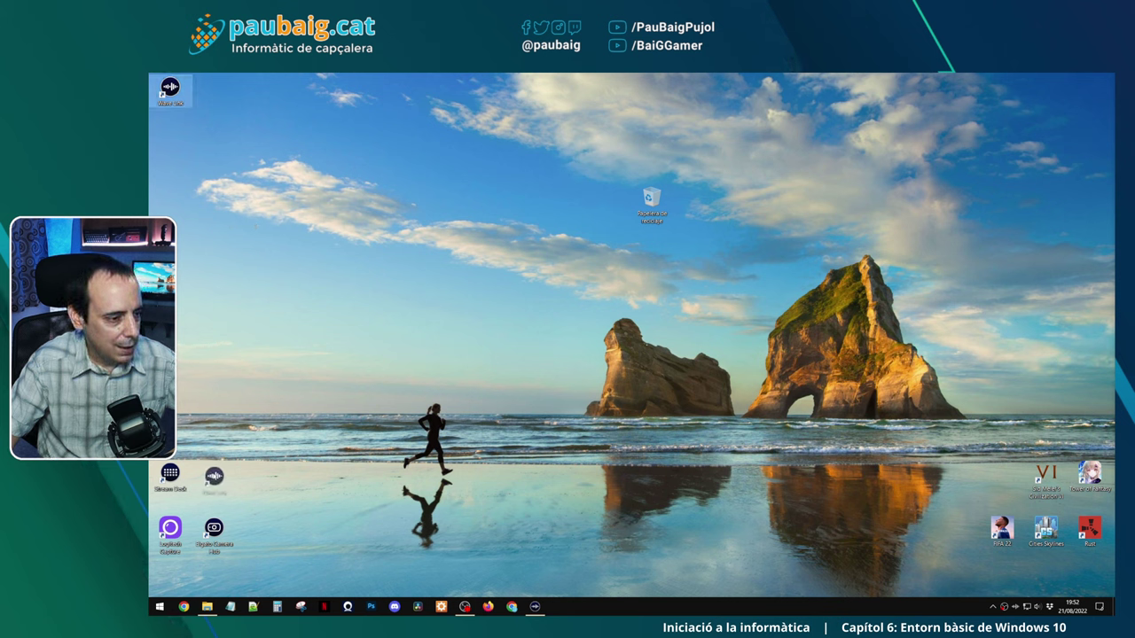
Move the Wave Link shortcut back beside Stream Deck and the Recycle Bin to the desktop's upper-left corner.
drag(217, 470, 217, 471)
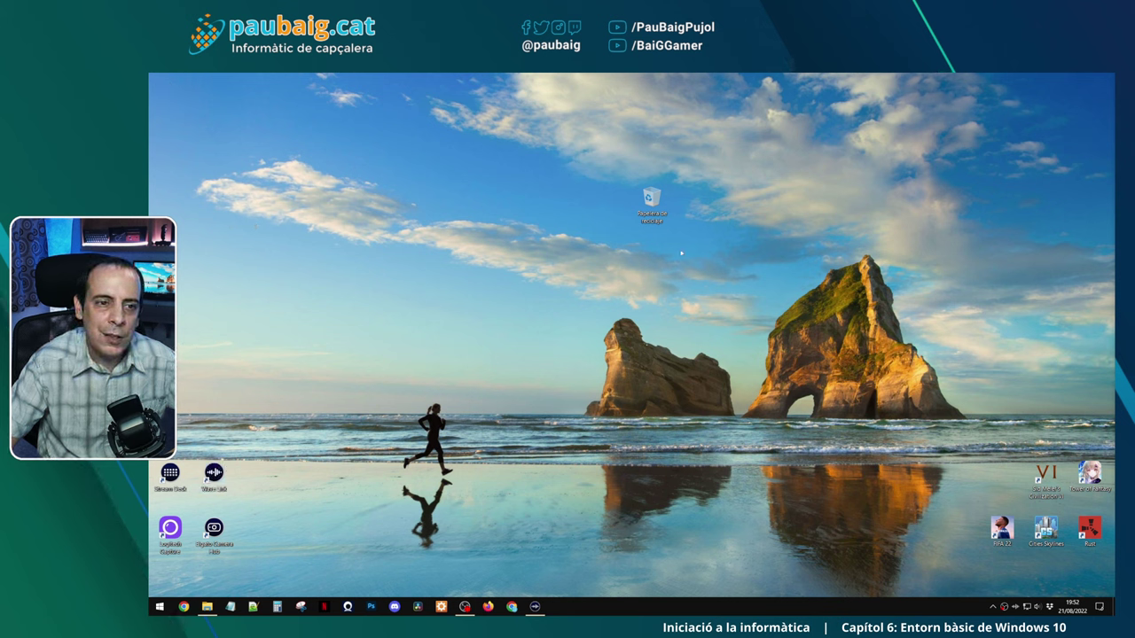
drag(652, 202, 539, 209)
drag(179, 86, 170, 93)
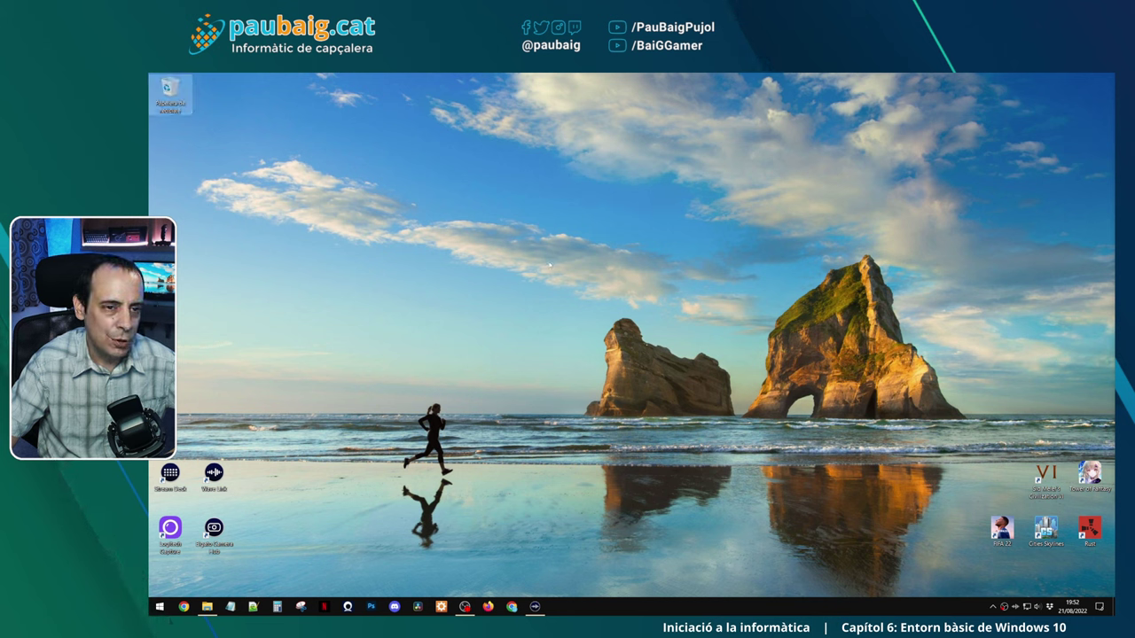